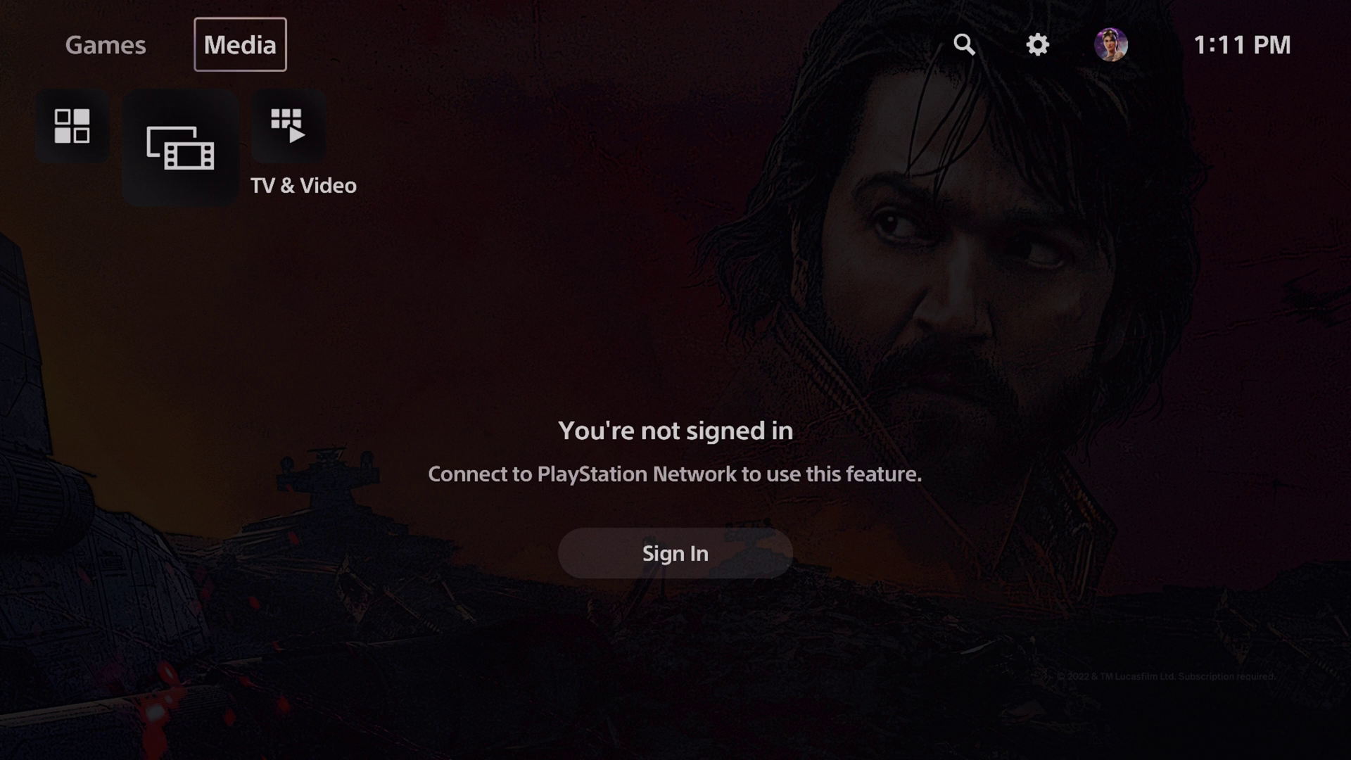
- Move across the Media home tiles and back up toward the Settings gear in the top bar
key("Right")
key("Right")
key("Down")
key("Right")
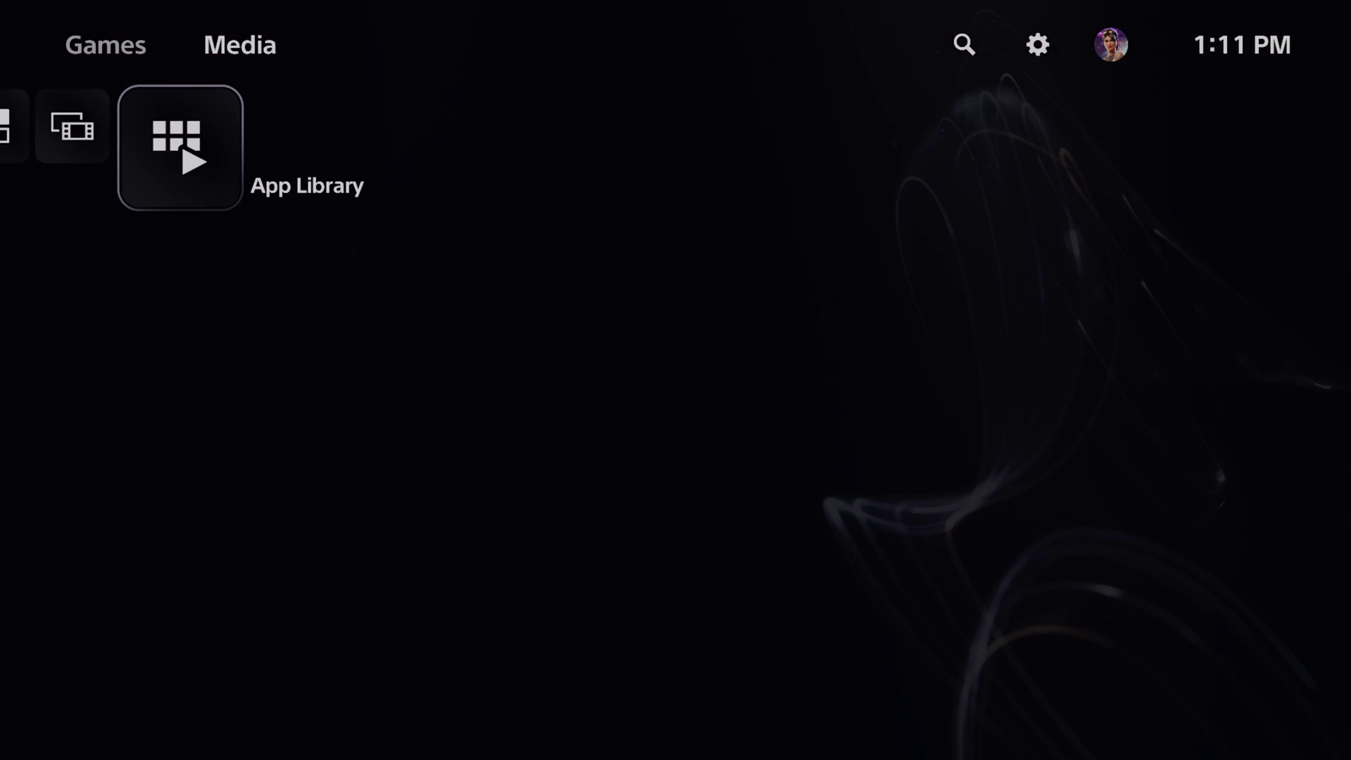
key("Up")
key("Right")
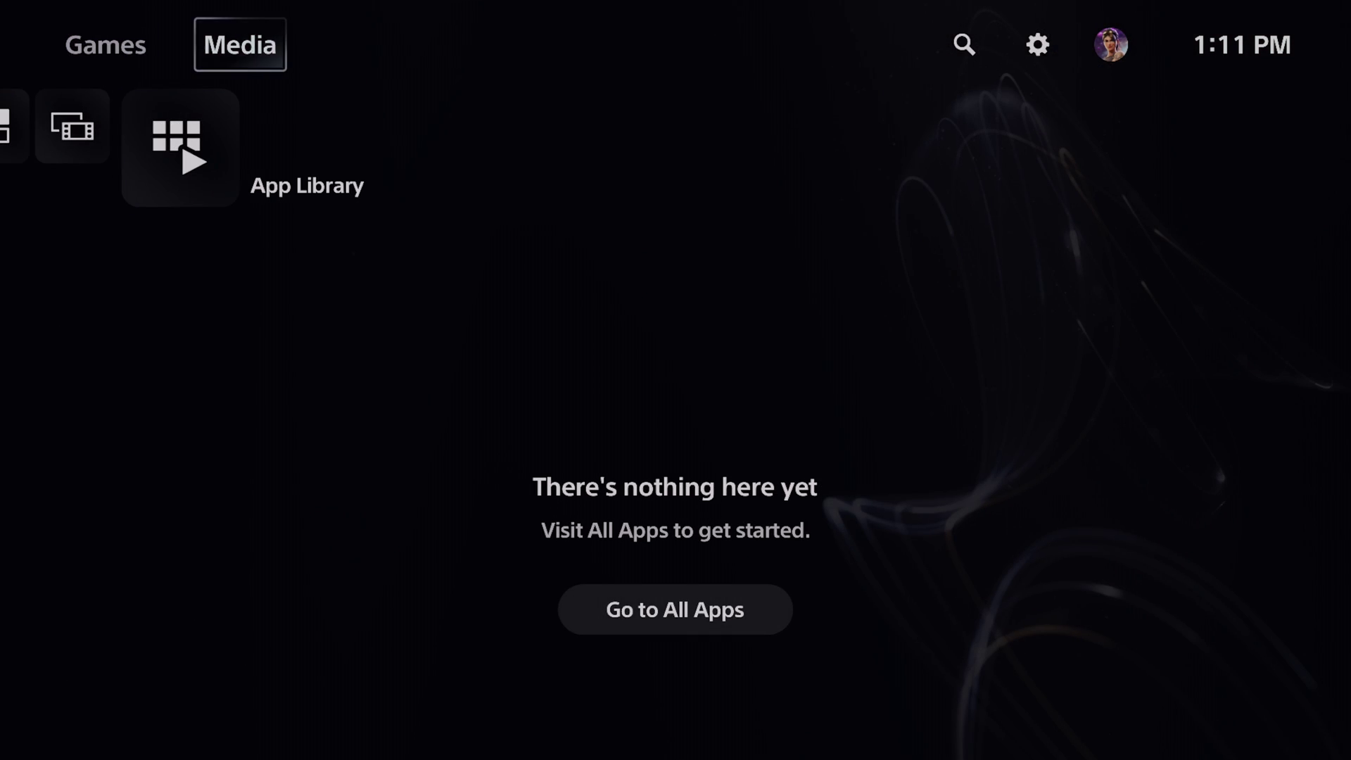
key("Right")
key("Right")
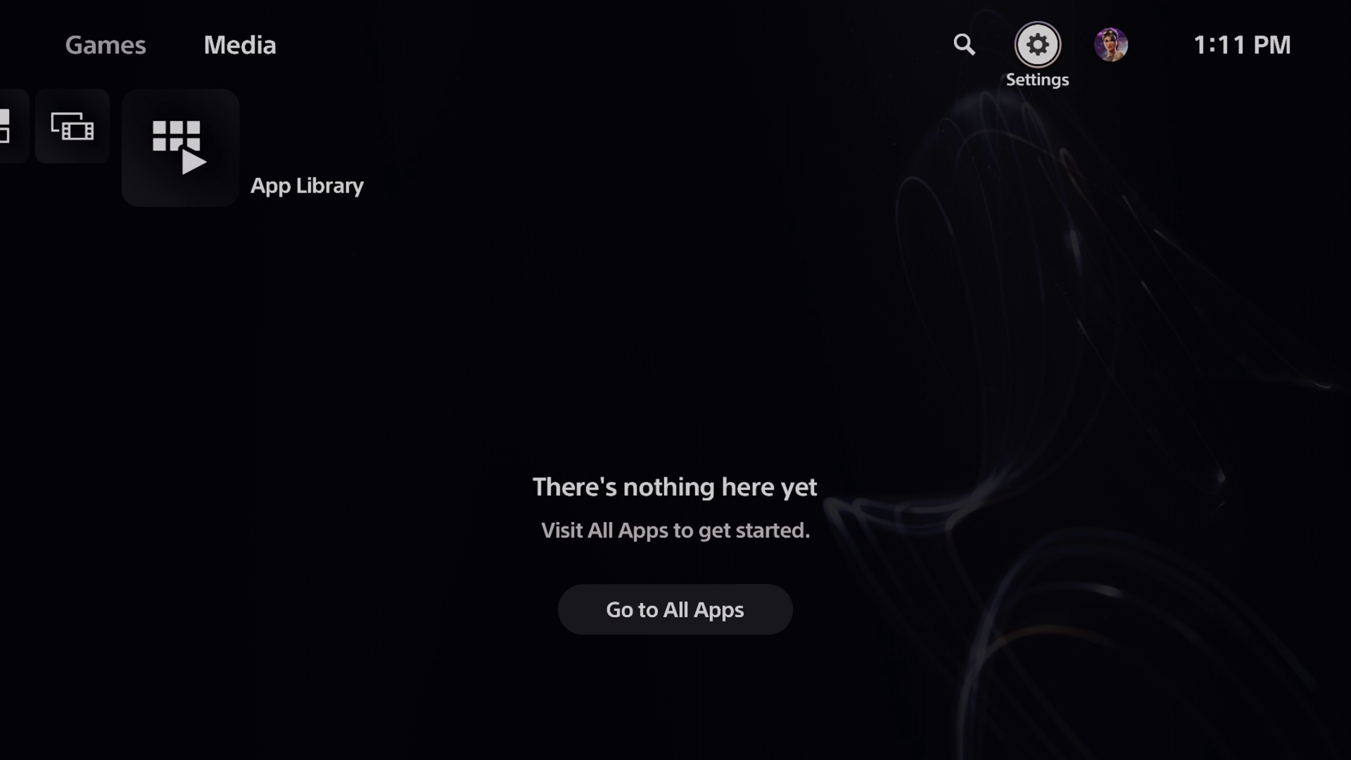
- Queue the system software update over the internet via System Software Update and Settings
key("Return")
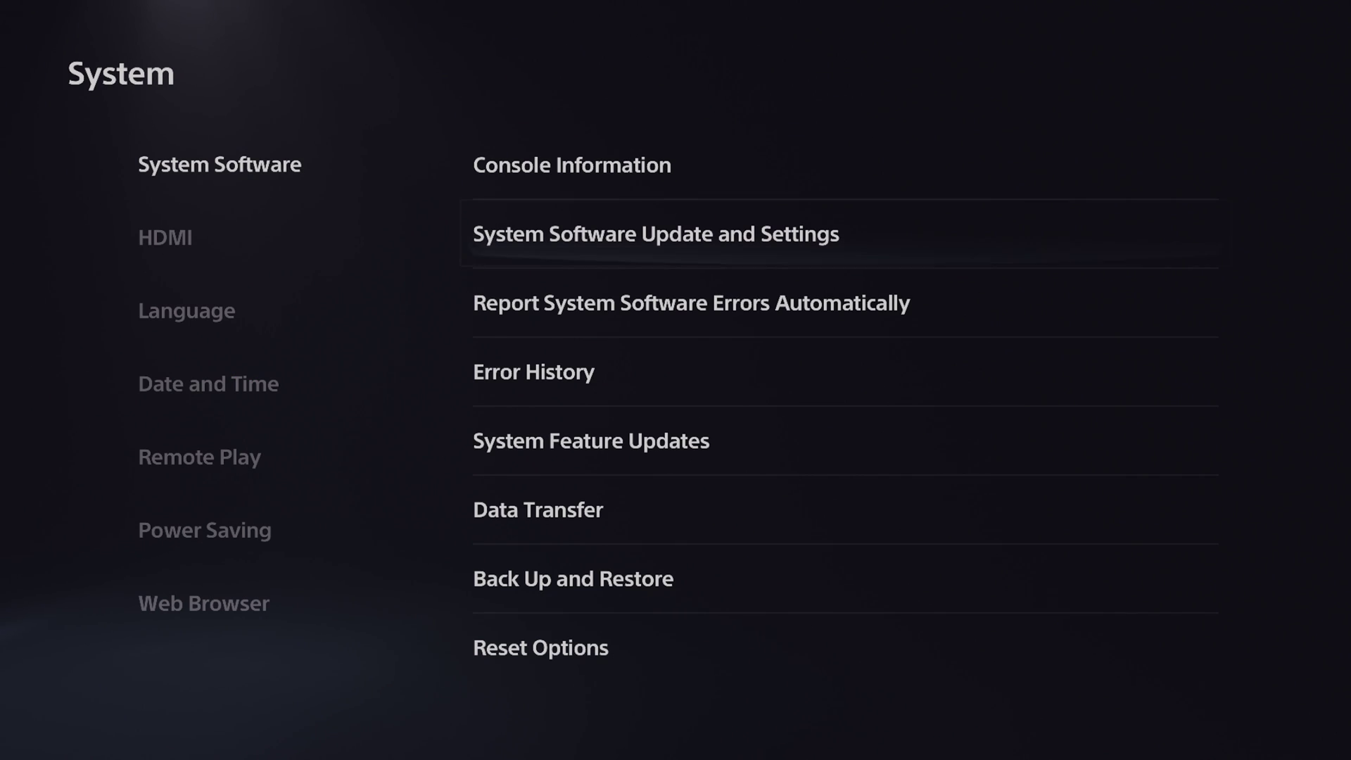
key("Down")
key("Return")
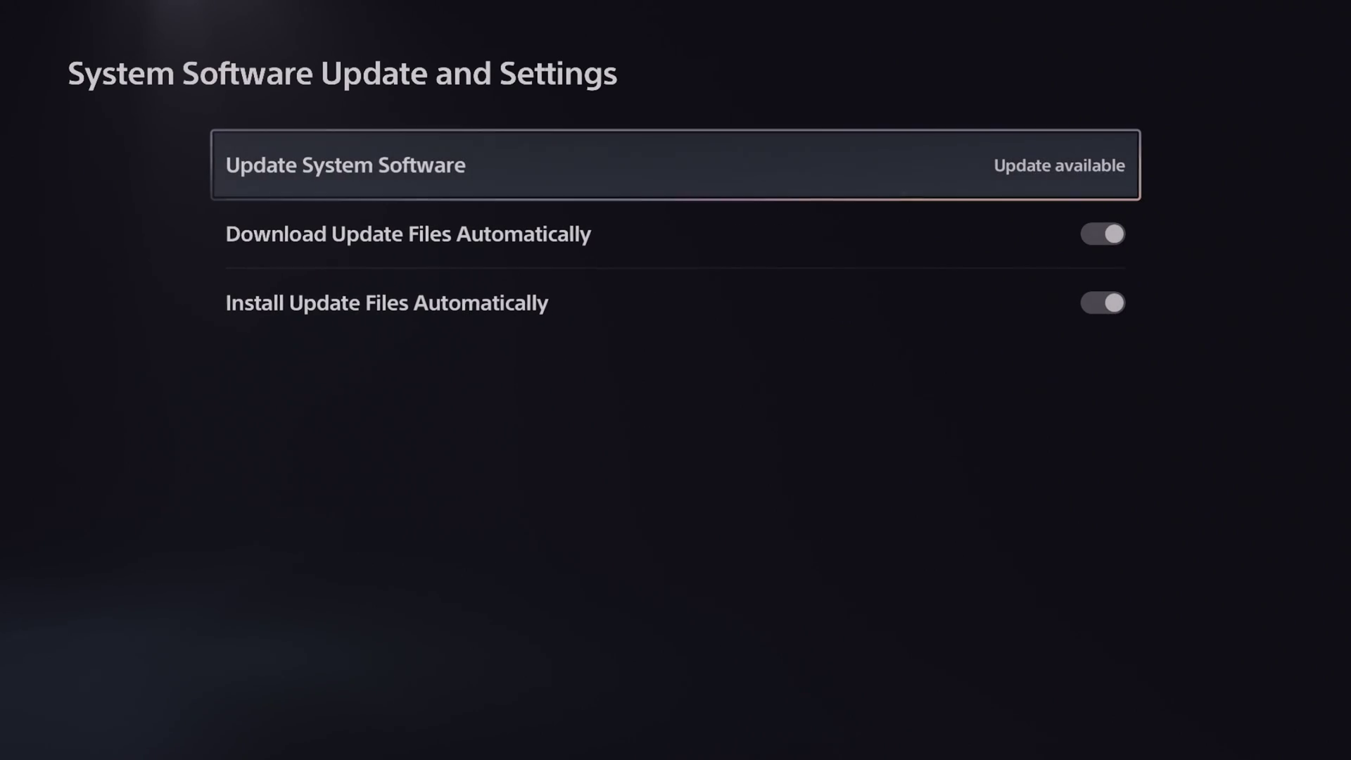
key("Return")
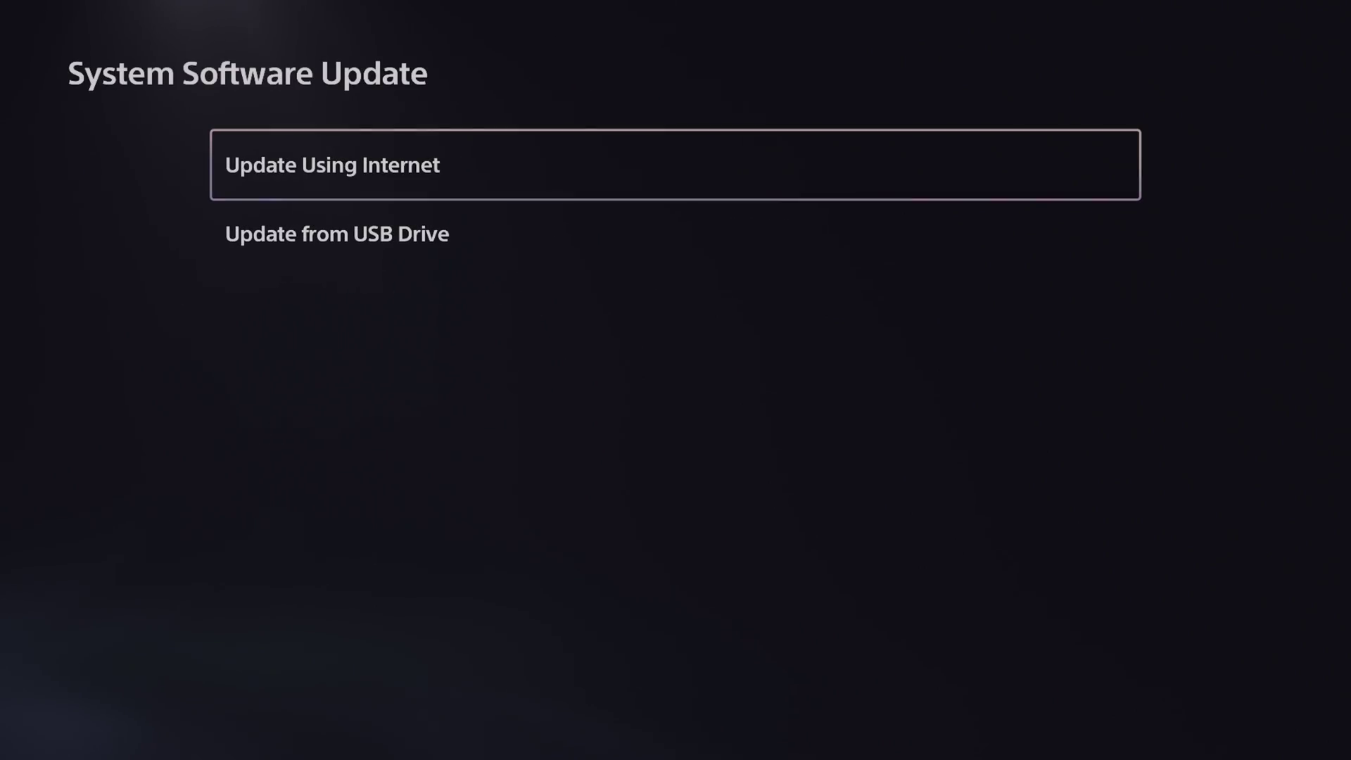
key("Return")
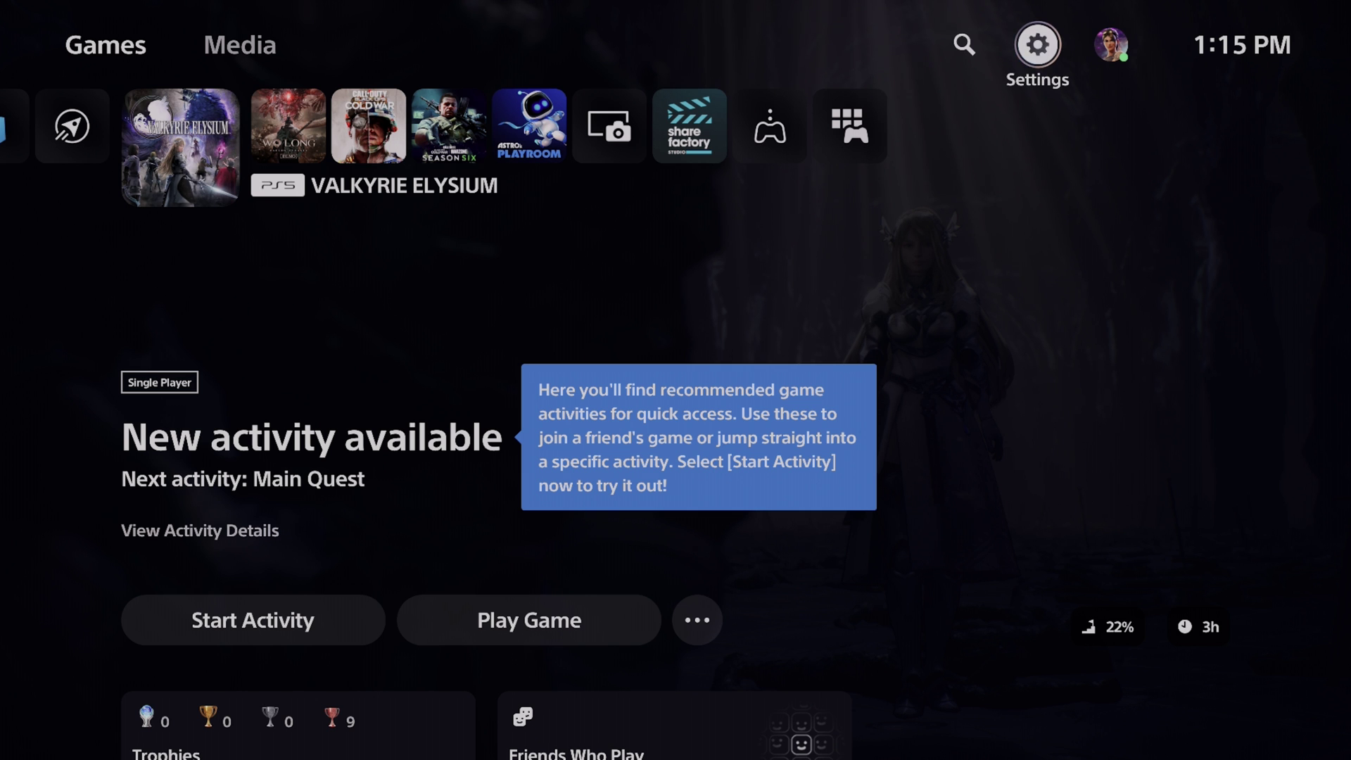
key("Right")
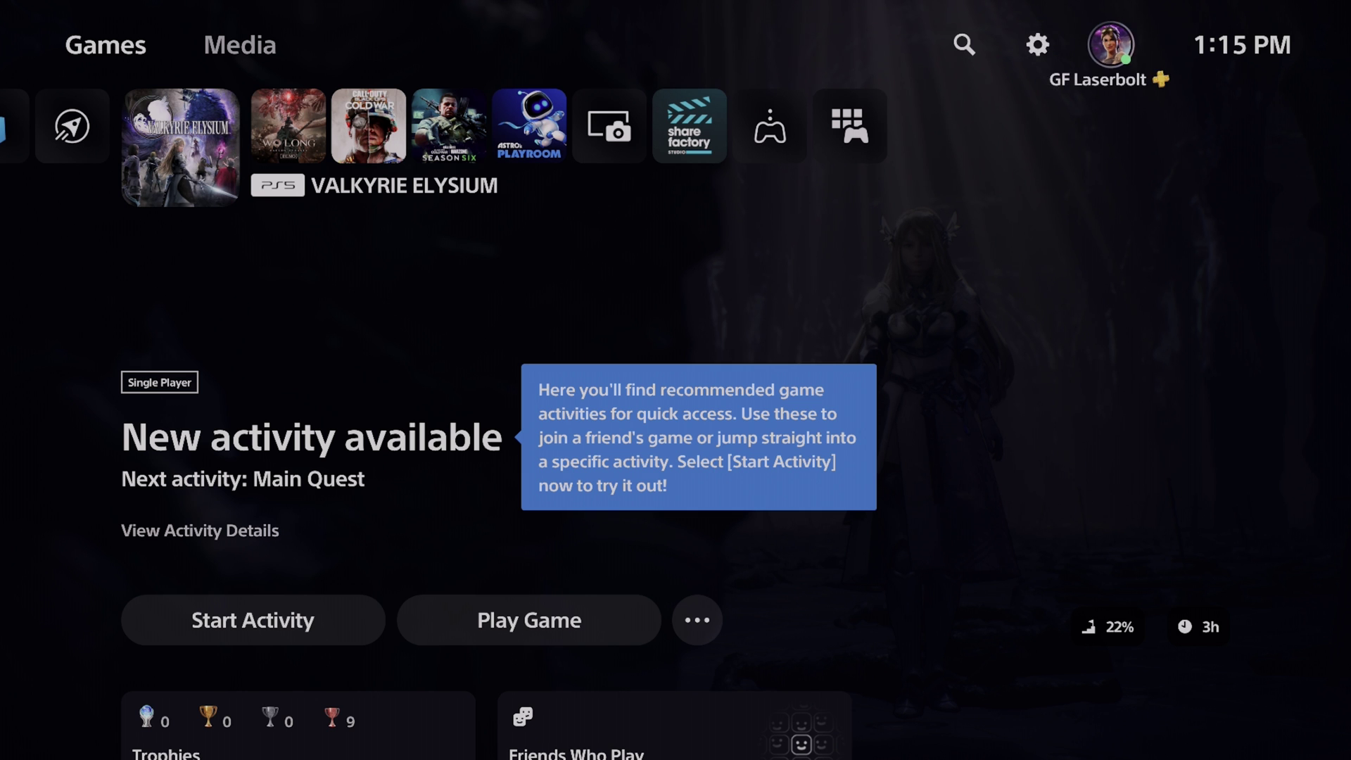
key("Left")
key("Return")
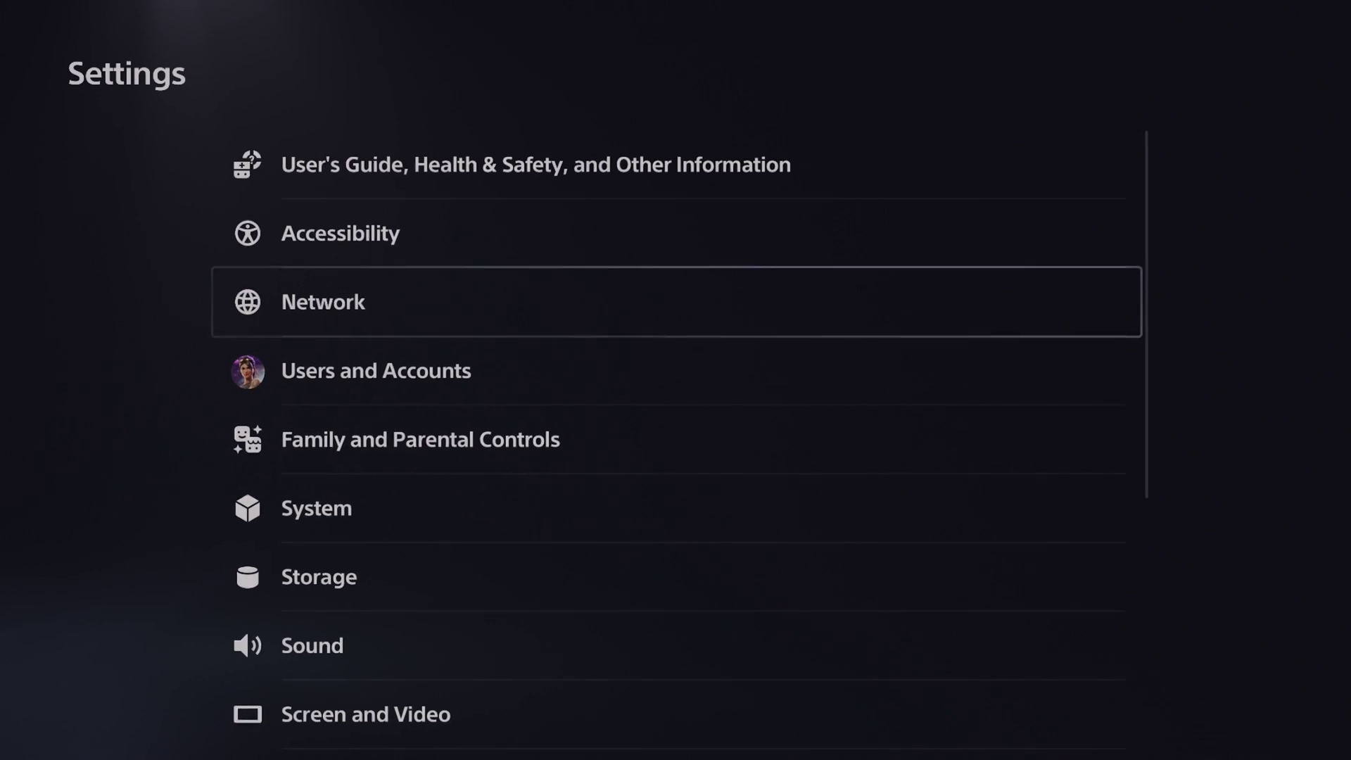
key("Down")
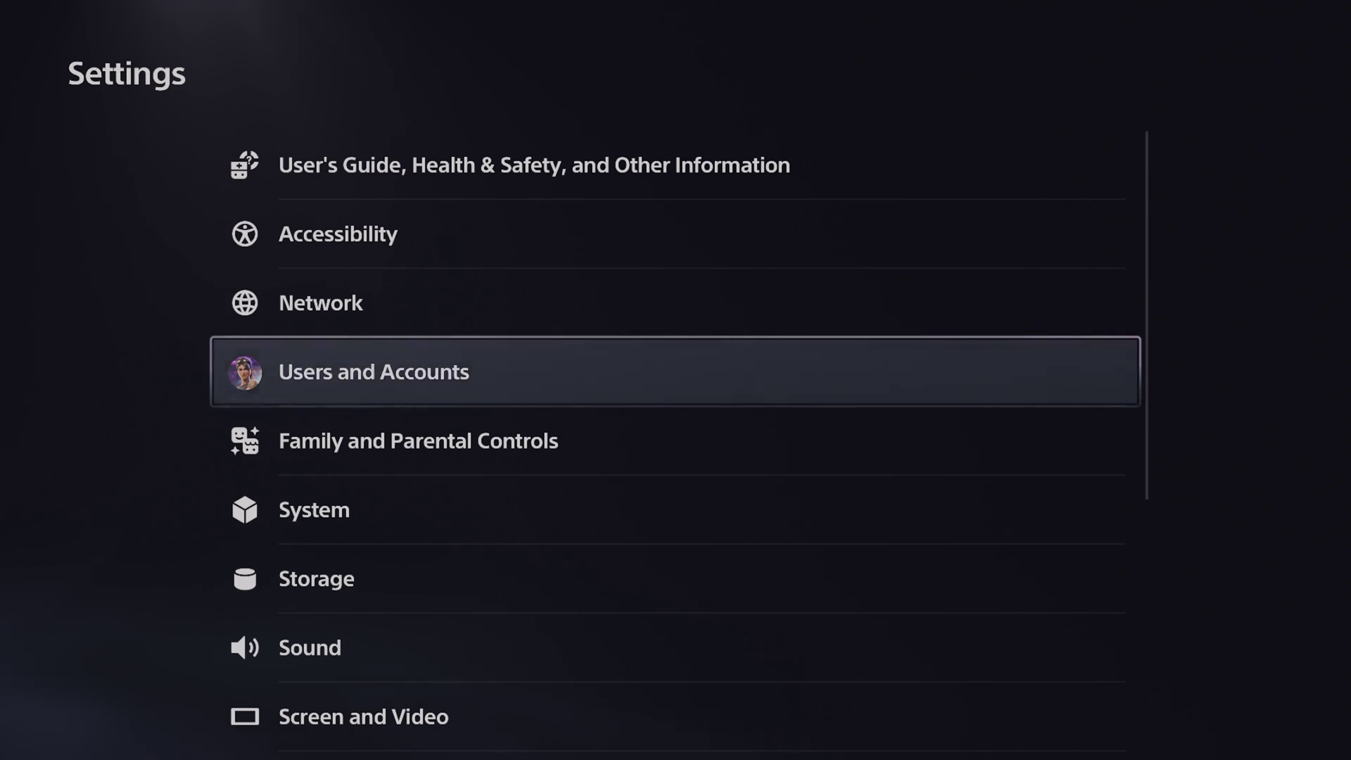
key("Return")
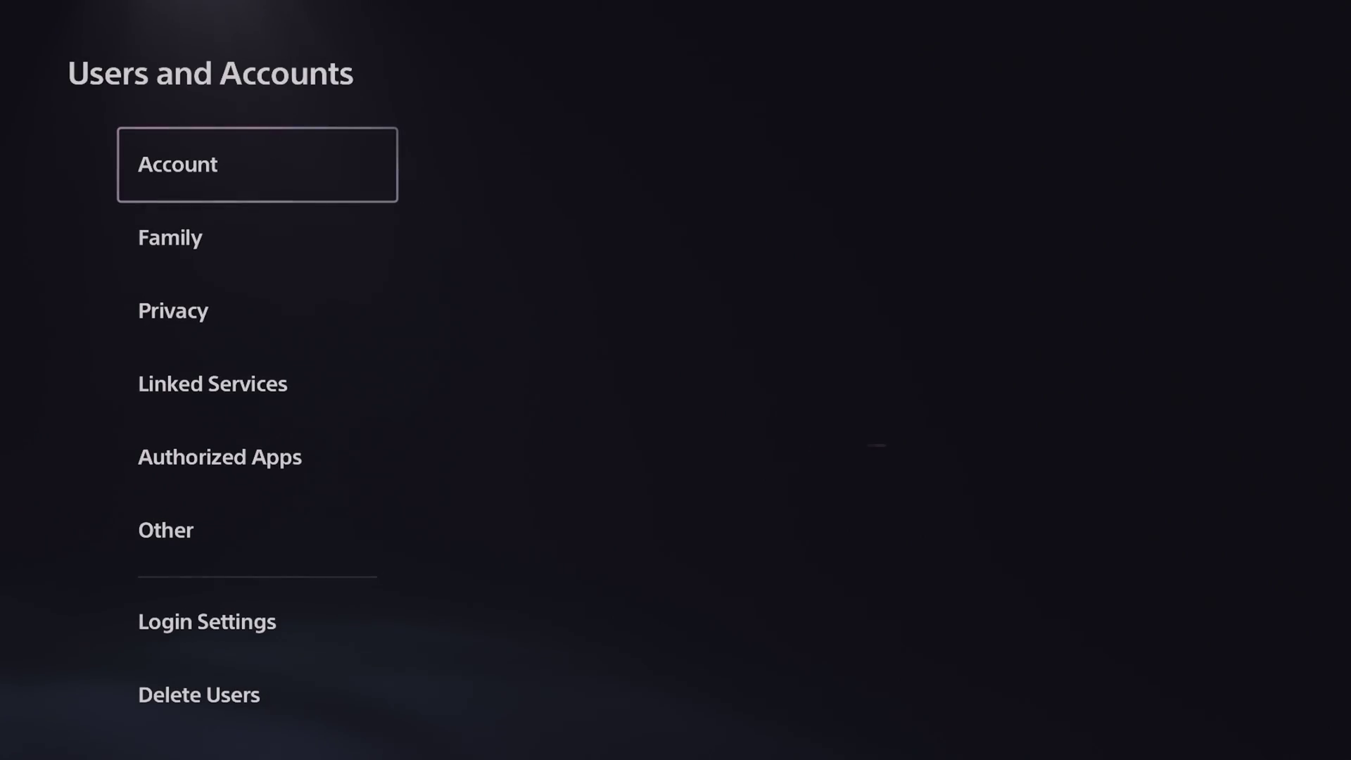
key("Down")
key("Down")
key("Return")
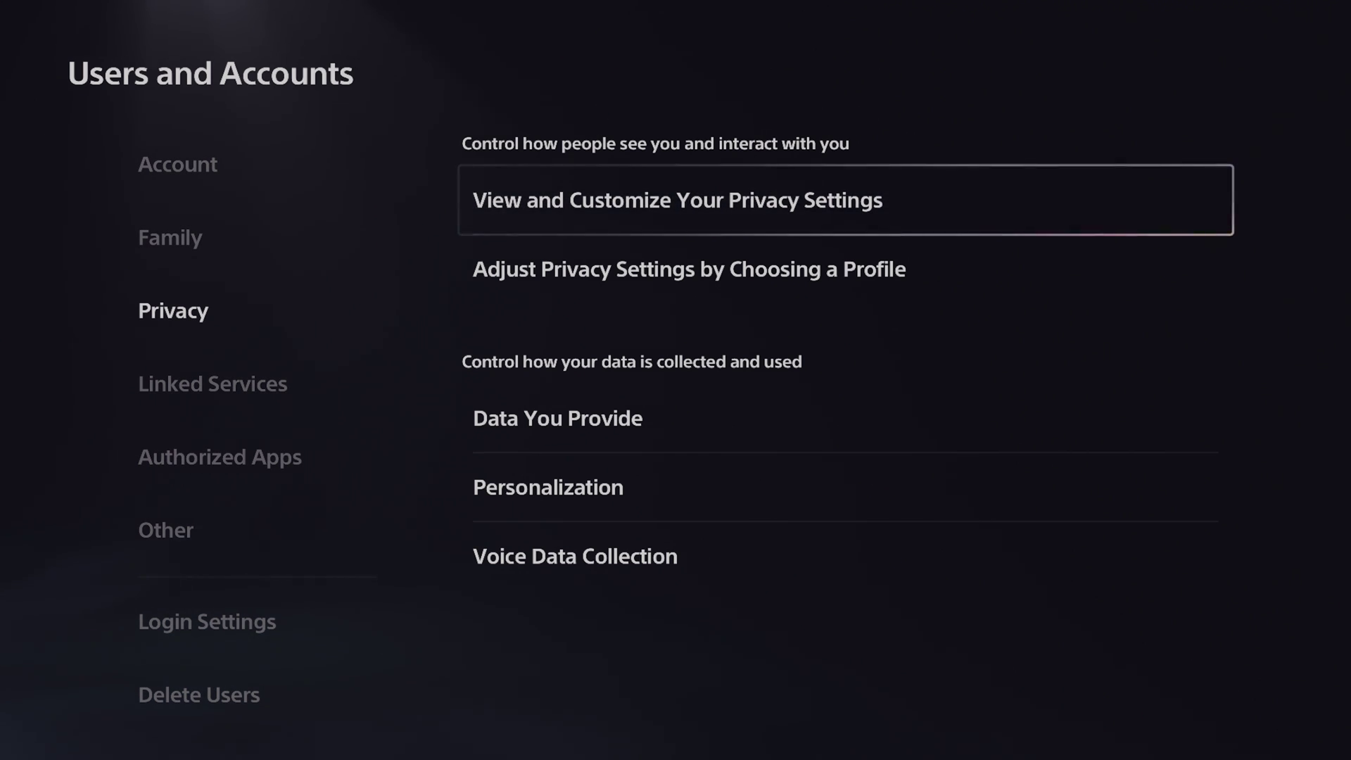
key("Return")
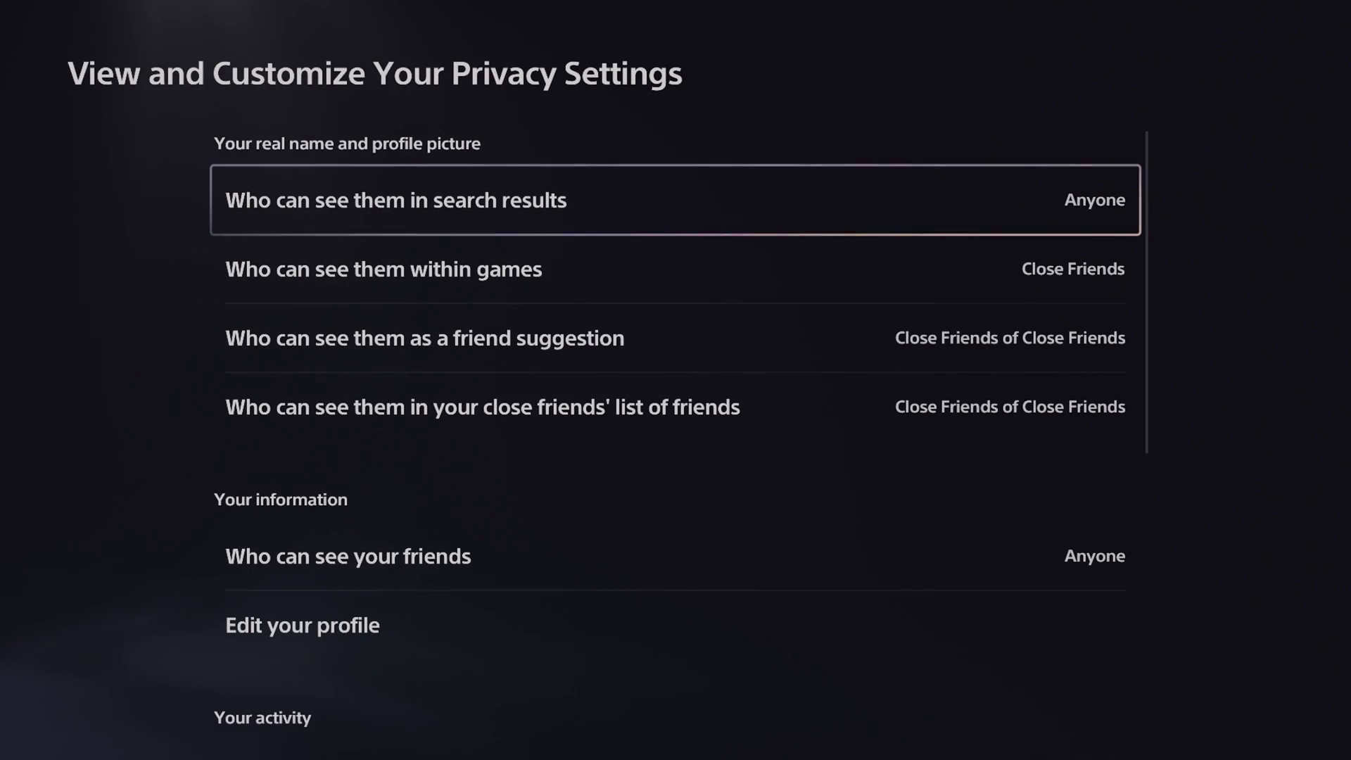
key("Down")
key("Down")
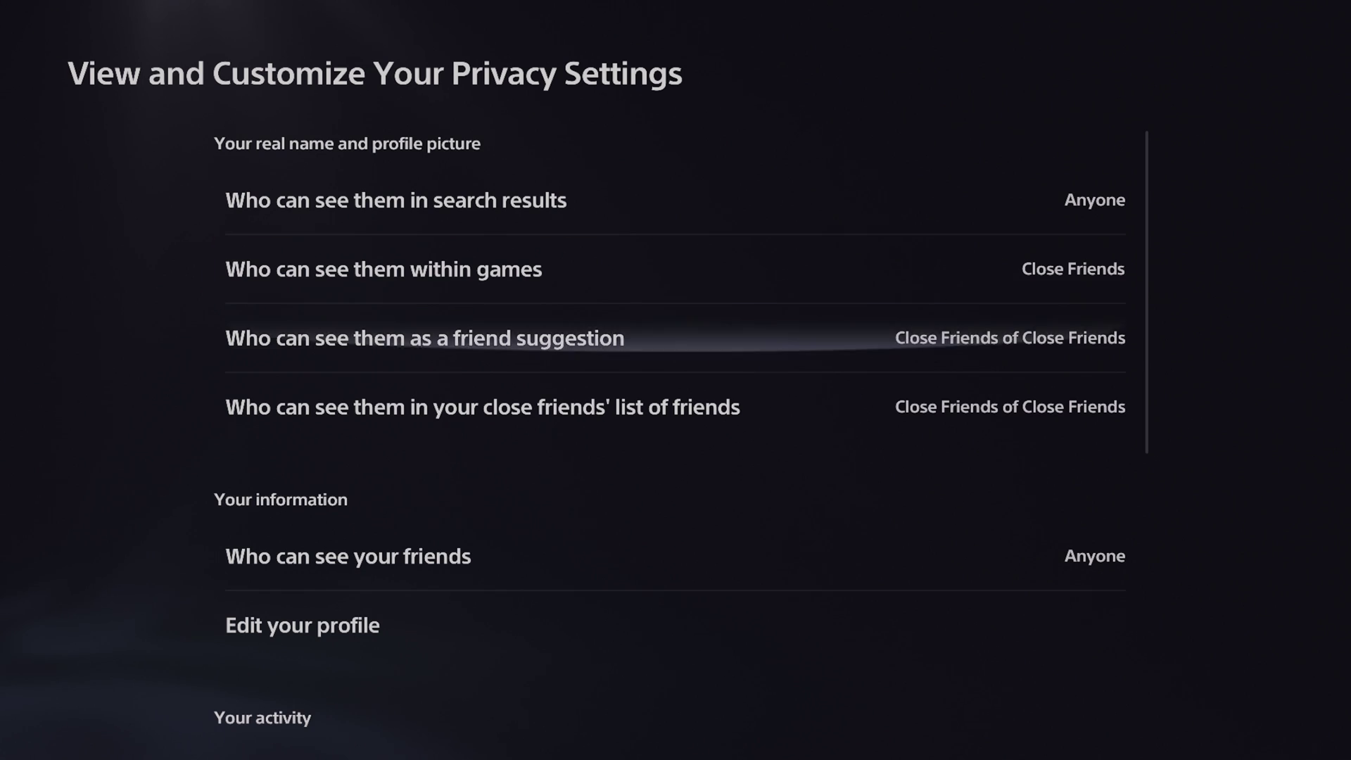
key("Down")
key("Down")
key("Down")
key("Down")
key("Down")
key("Down")
key("Down")
key("Down")
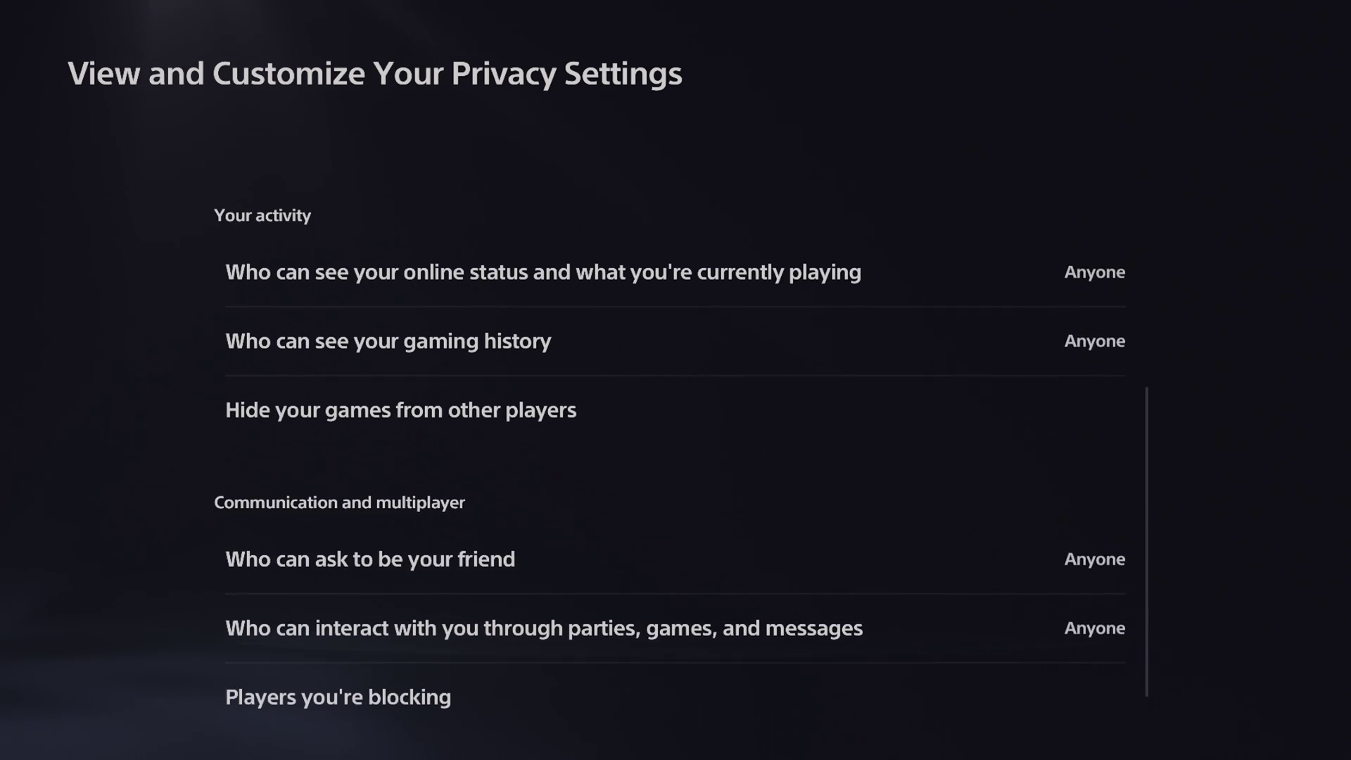
key("Down")
key("Up")
key("Up")
key("Up")
key("Up")
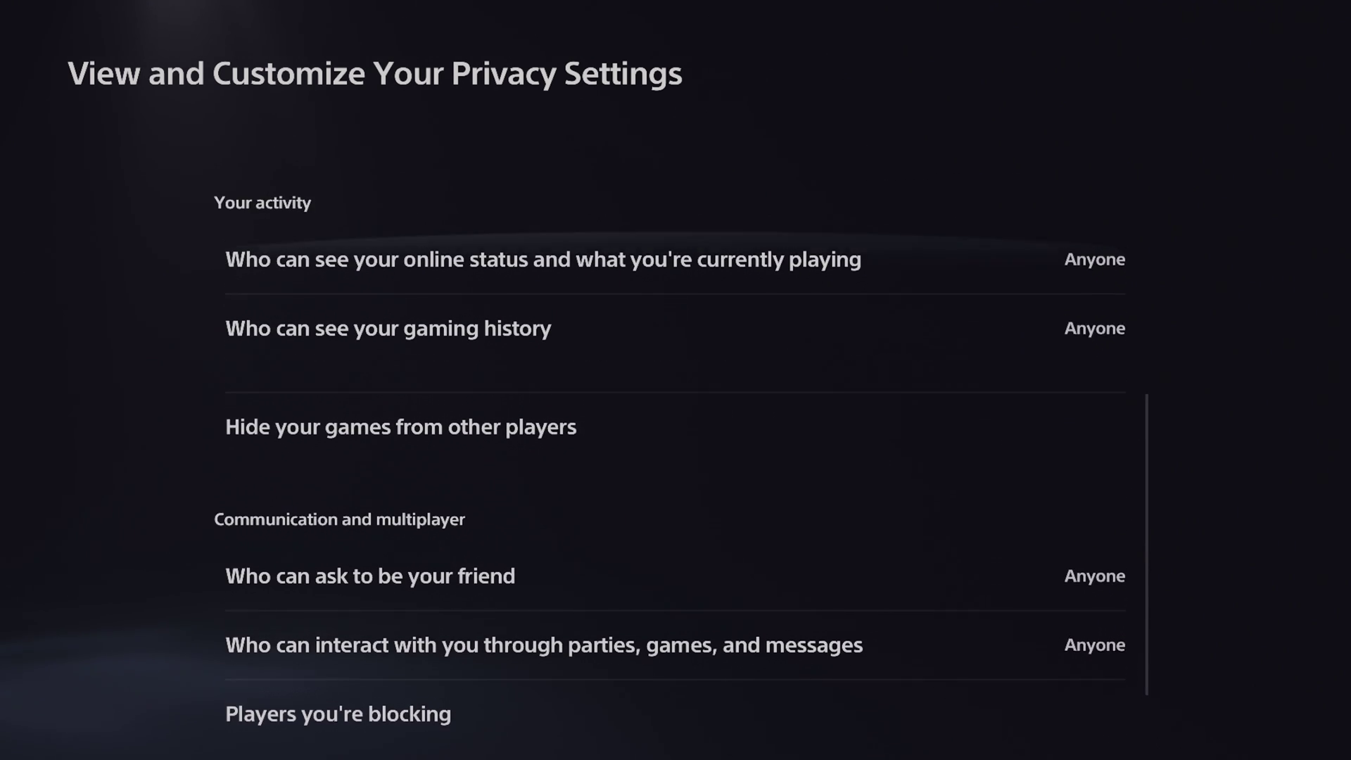
key("Up")
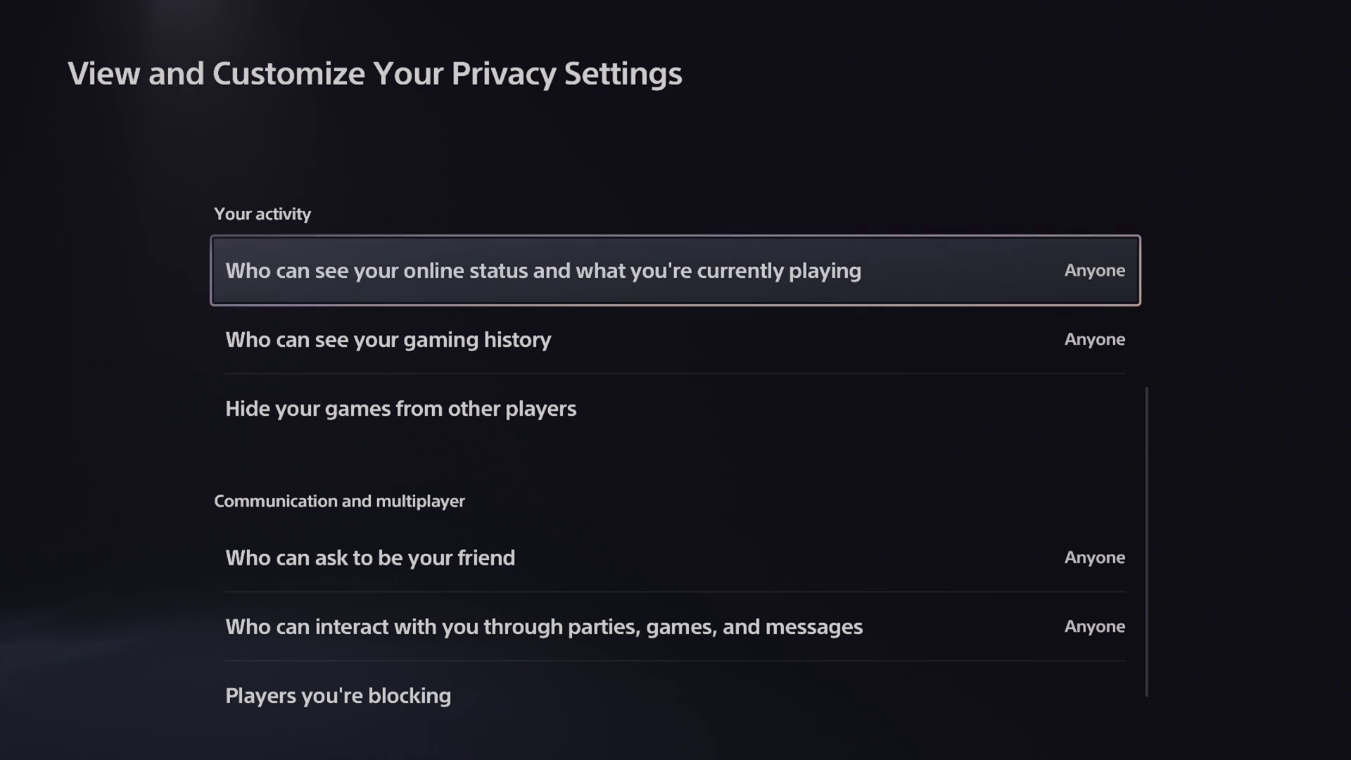
key("Return")
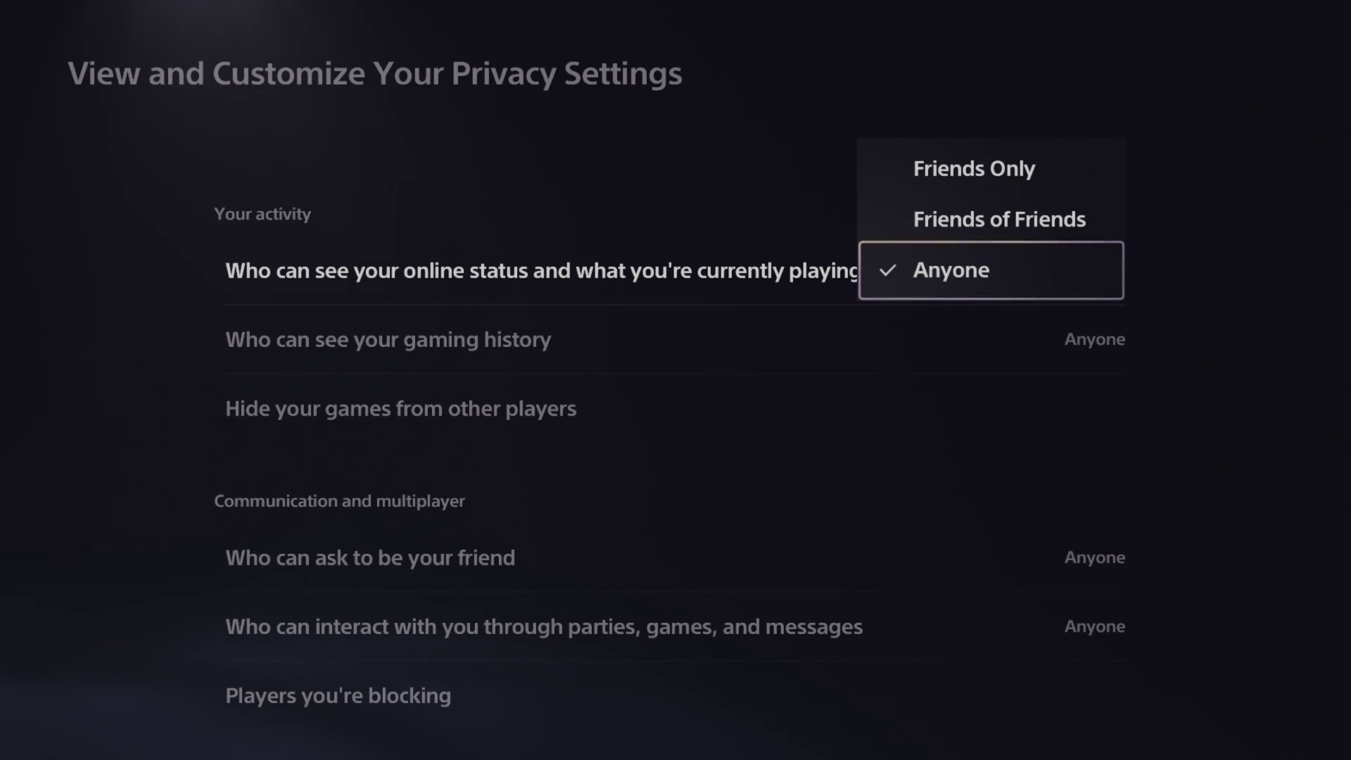
key("Up")
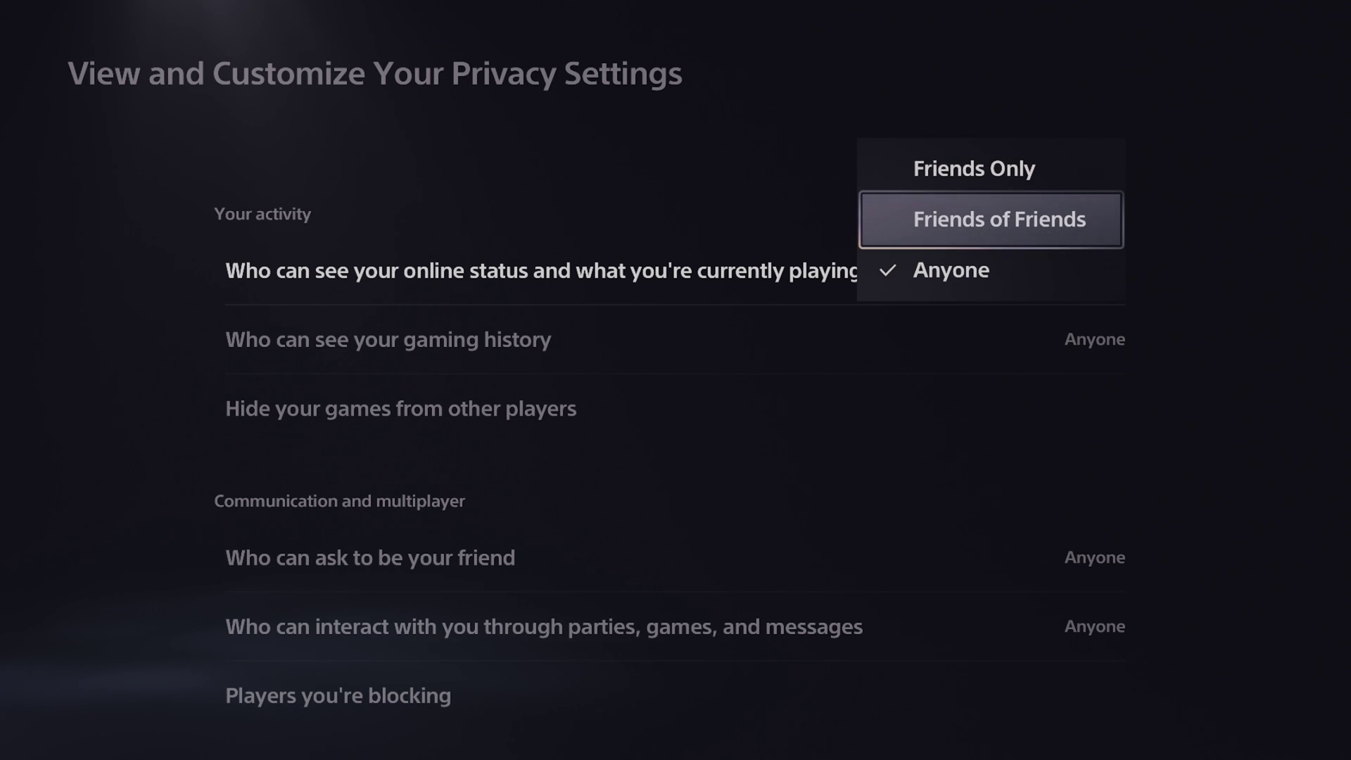
key("Down")
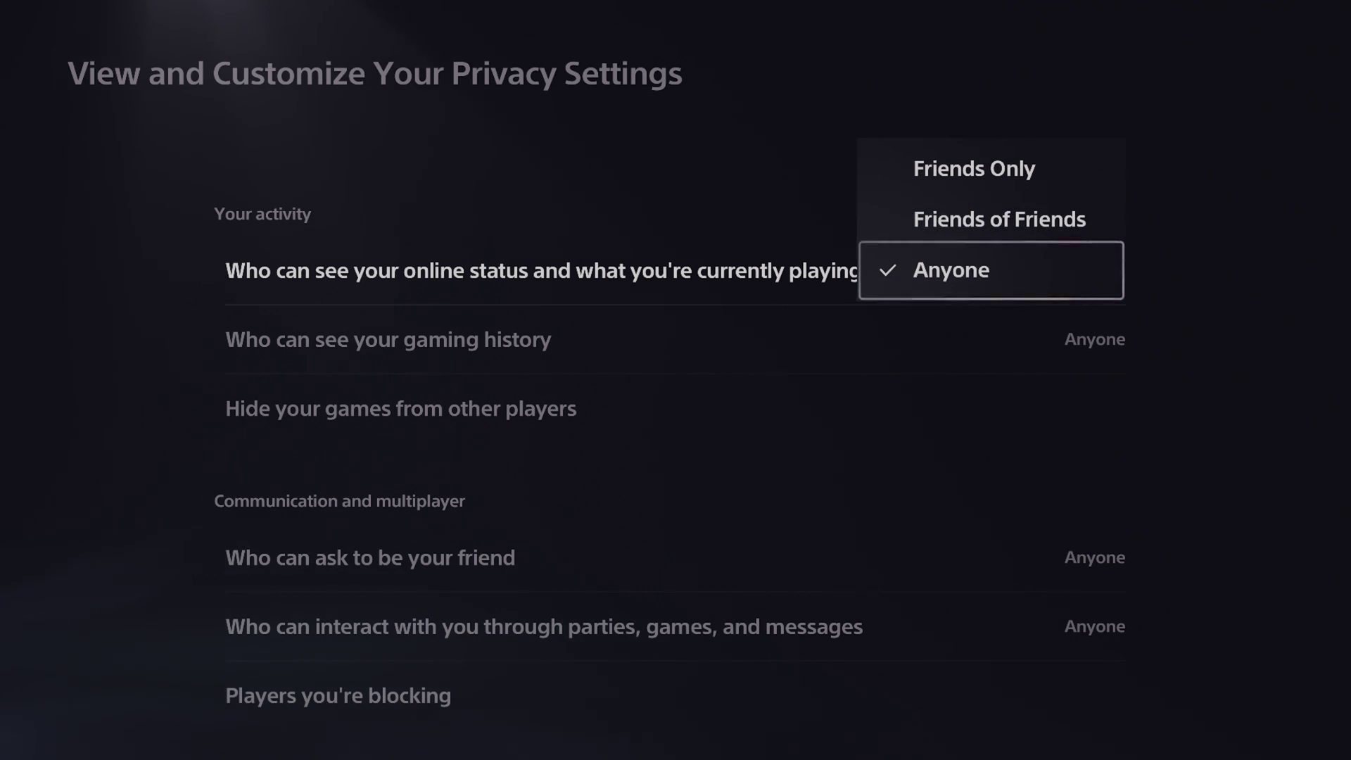
key("Return")
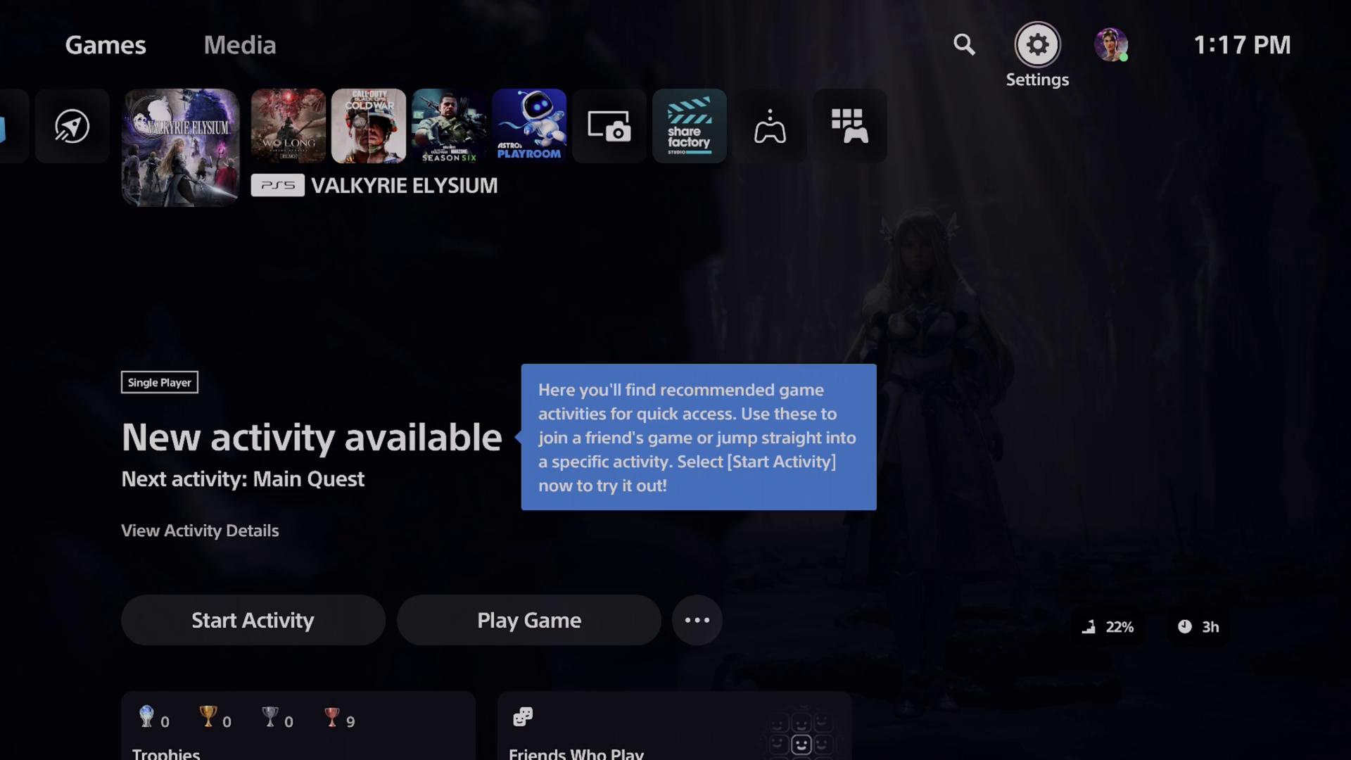
- Open Users and Accounts in the console settings
key("Right")
key("Left")
key("Return")
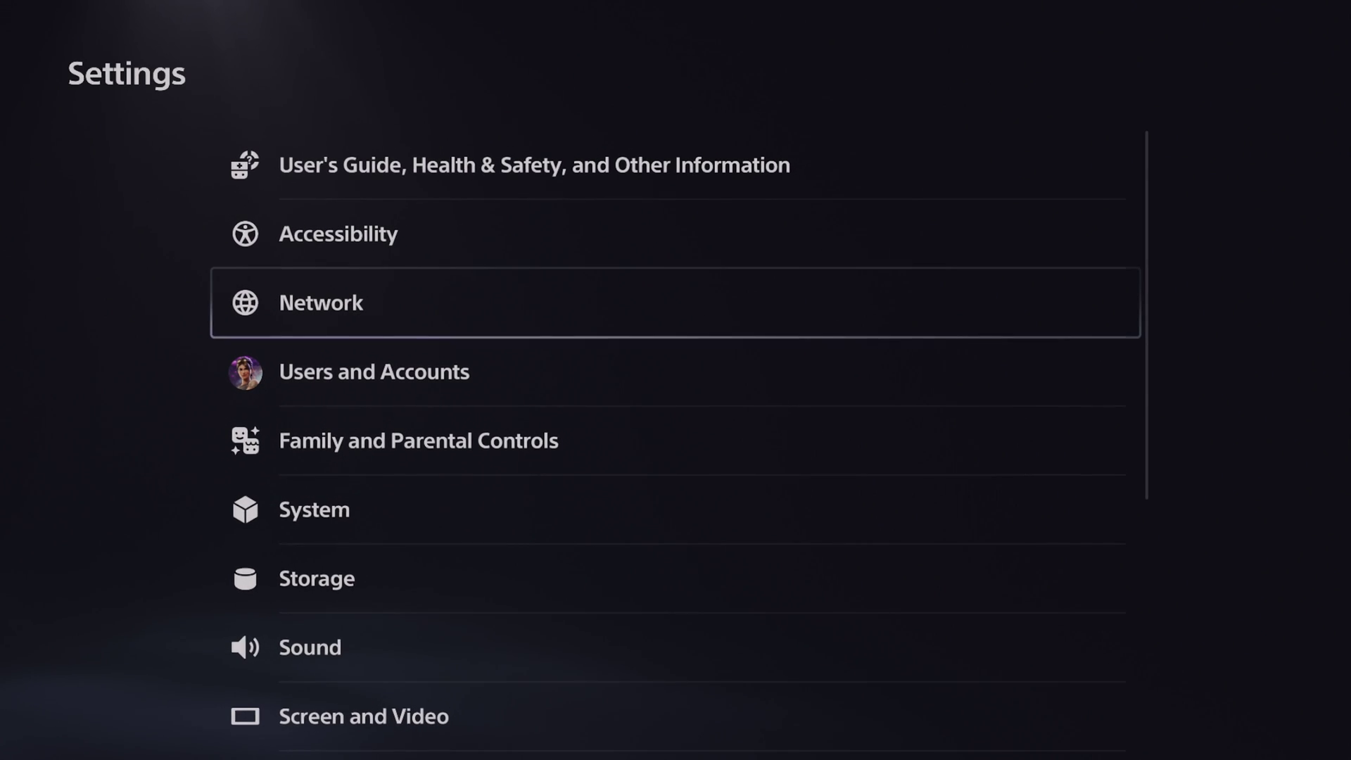
key("Down")
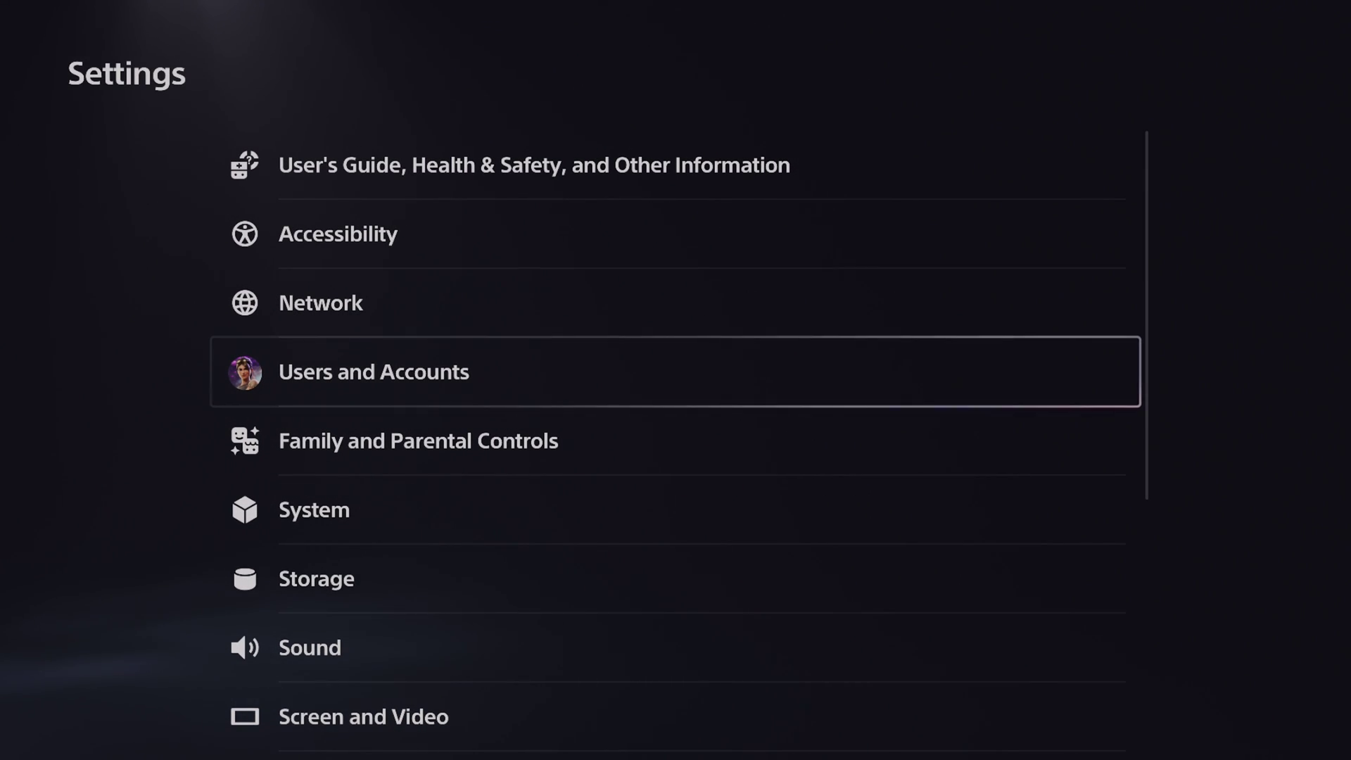
key("Return")
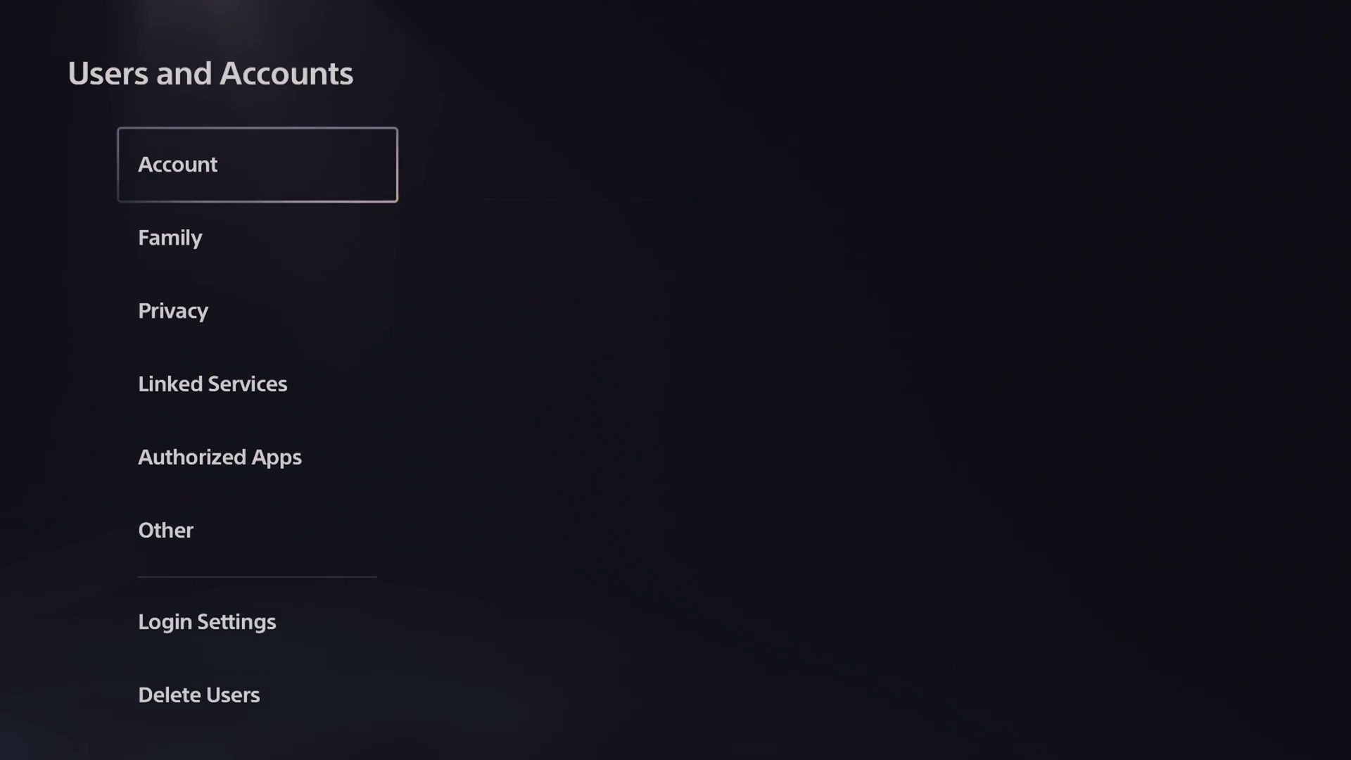
- Open Discord from the Linked Services list to reach Link with Discord
key("Down")
key("Down")
key("Down")
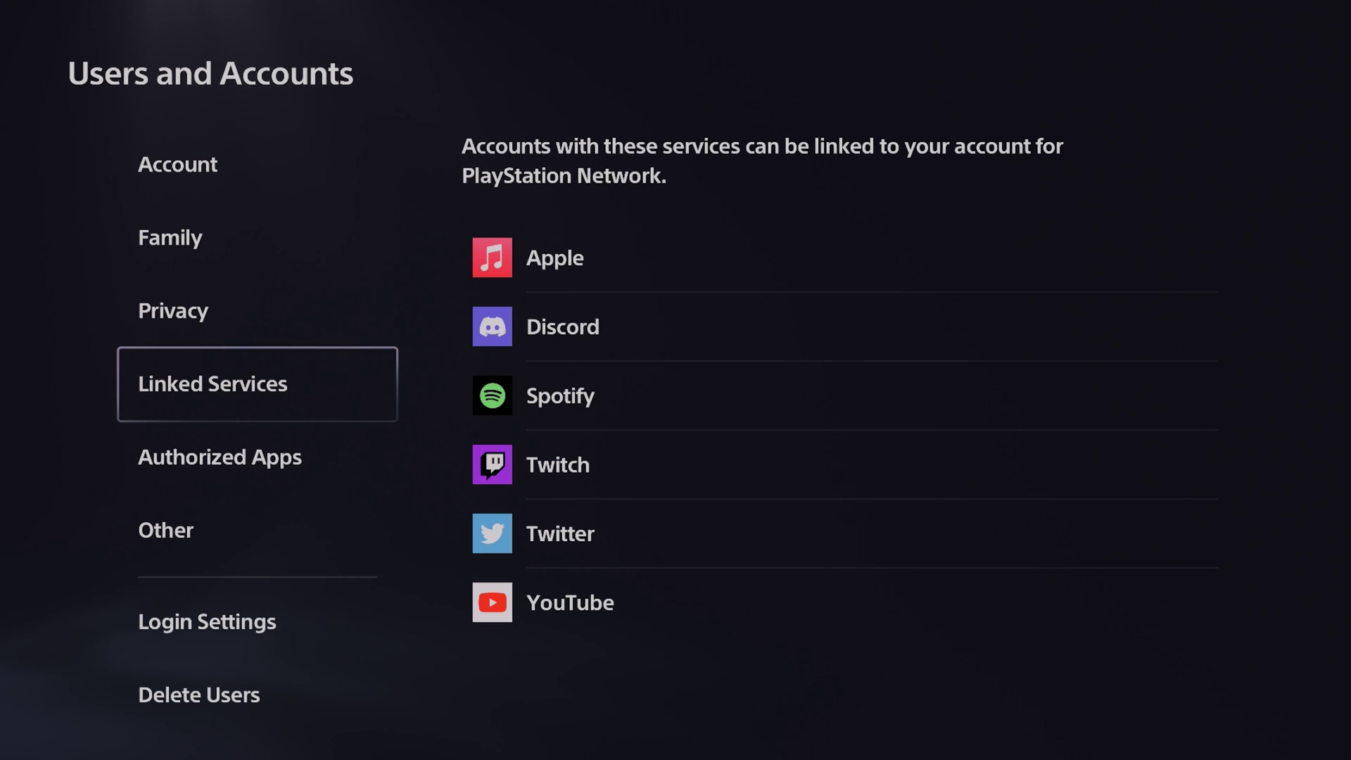
key("Right")
key("Down")
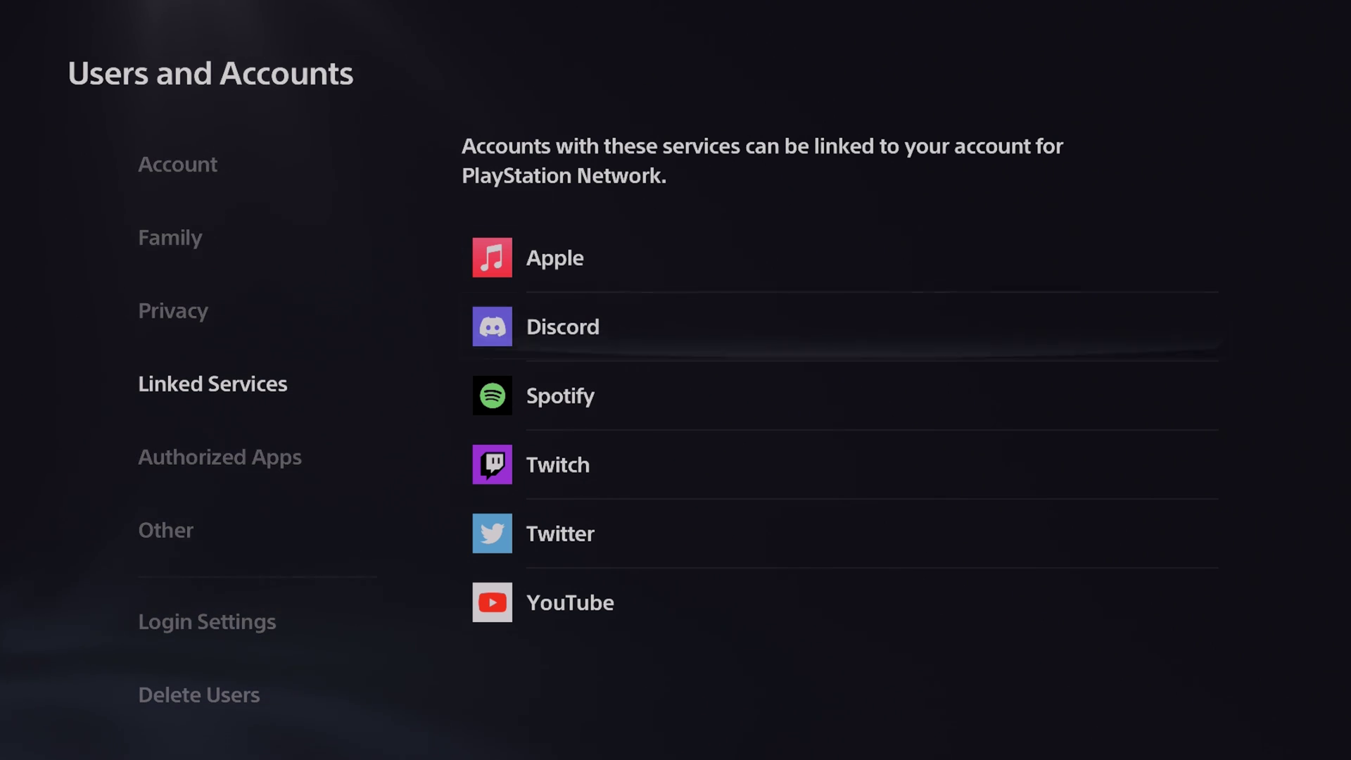
key("Return")
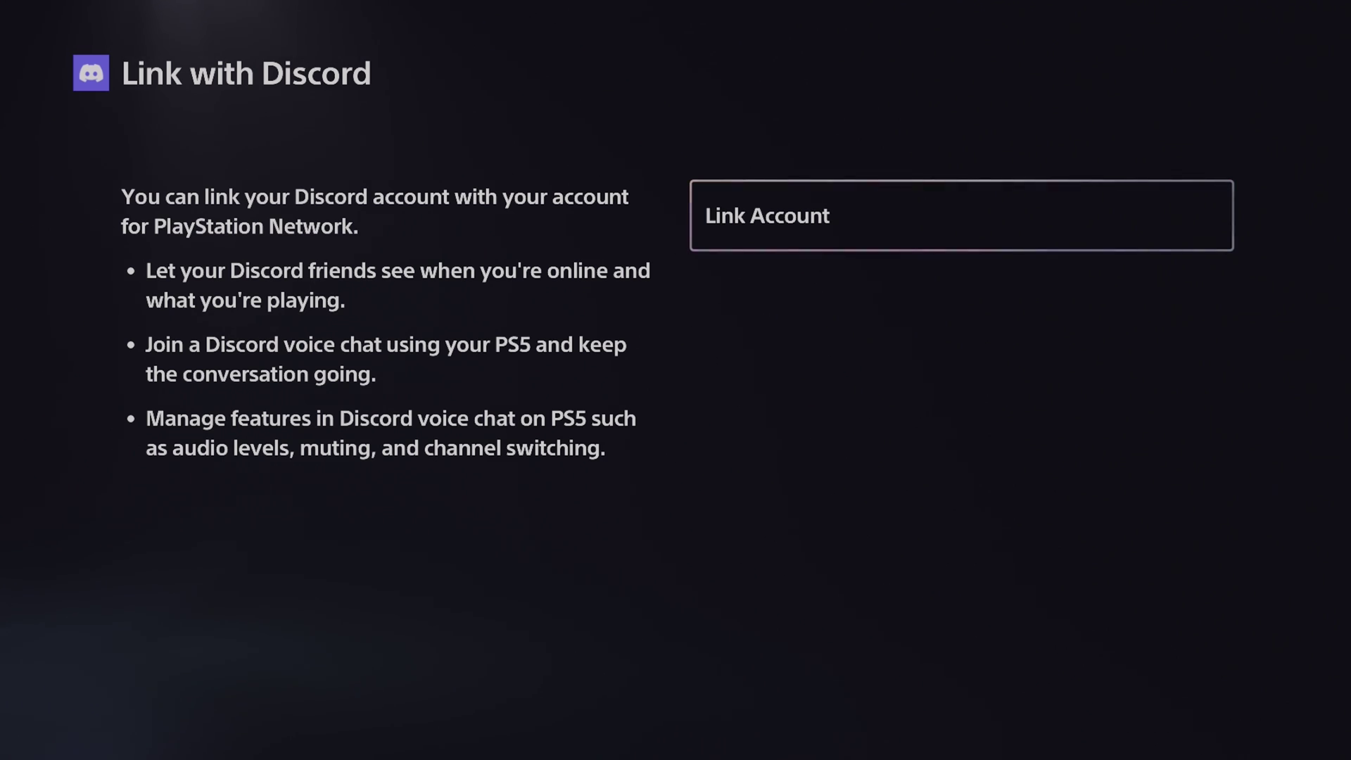
- Start linking the Discord account and choose Accept and Continue on the data-sharing terms
key("Return")
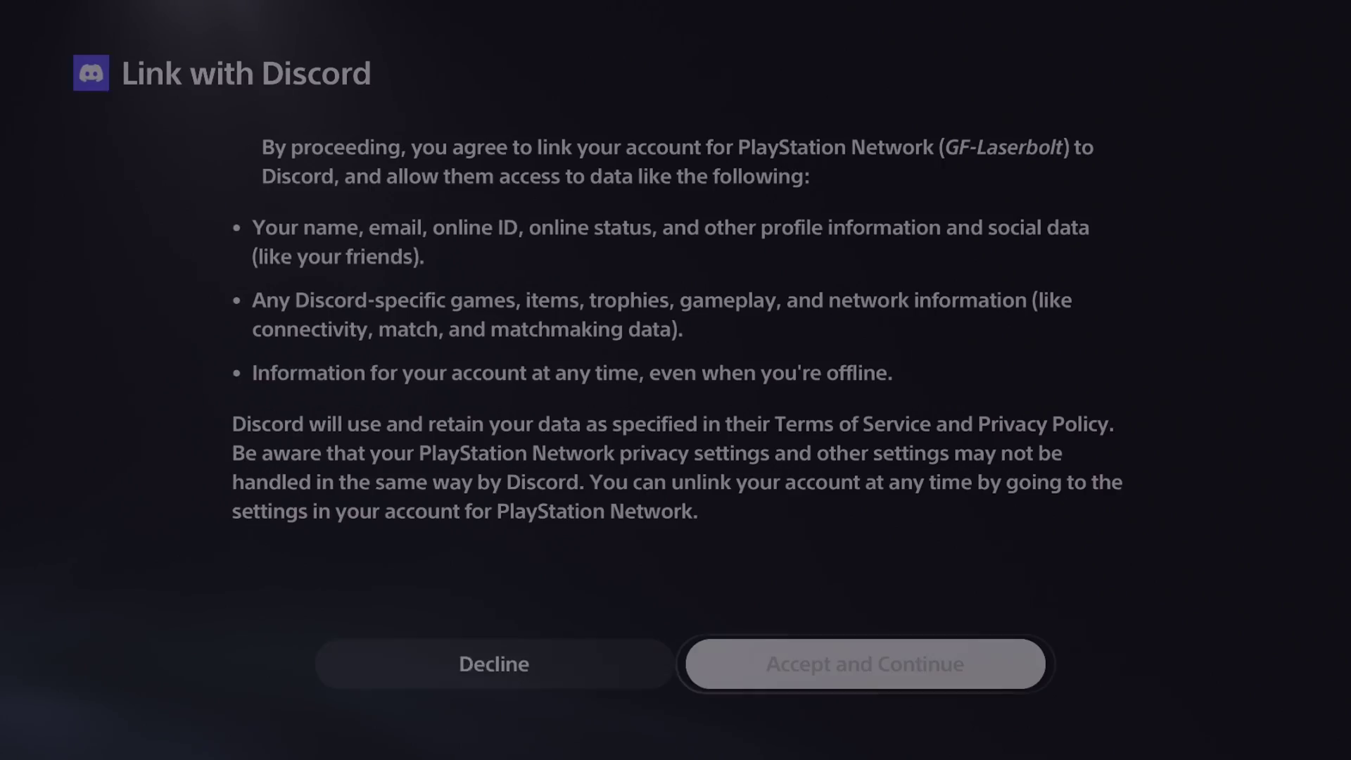
key("Left")
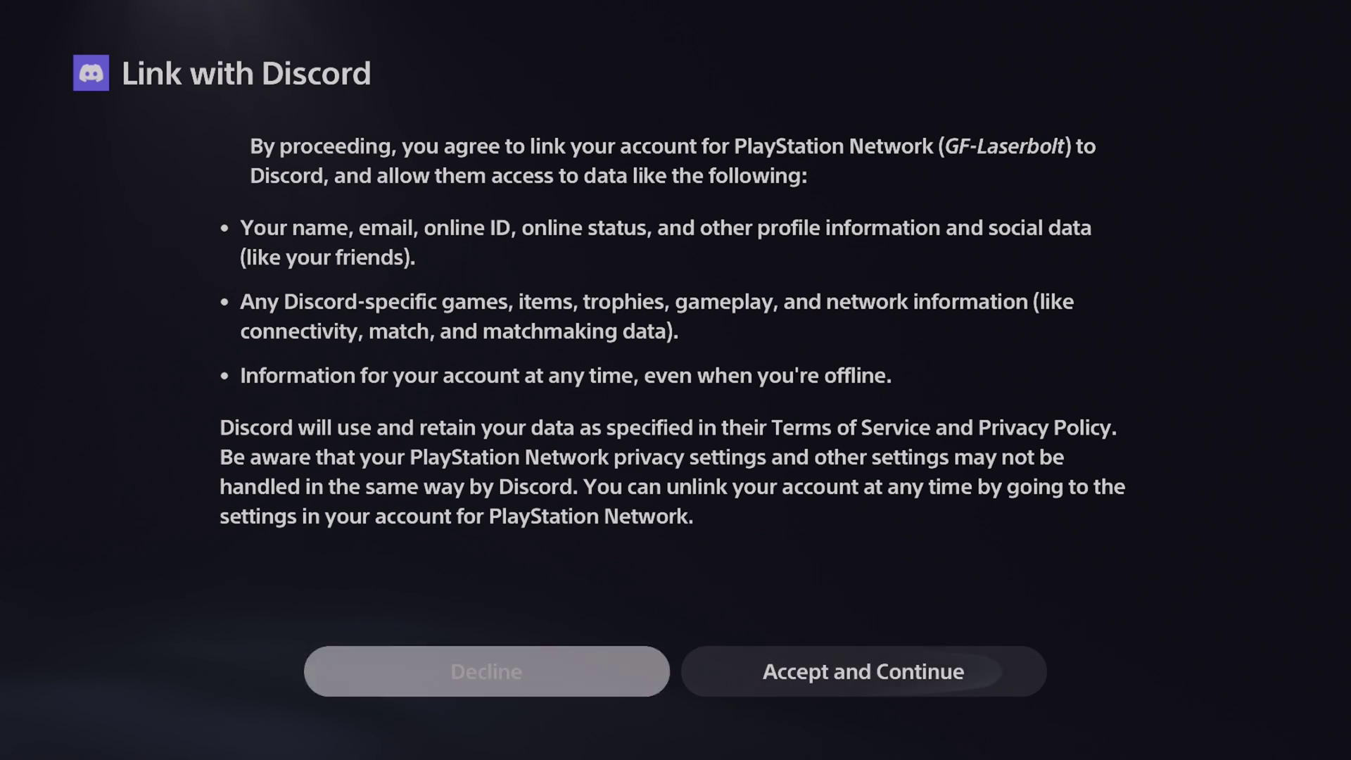
key("Right")
key("Left")
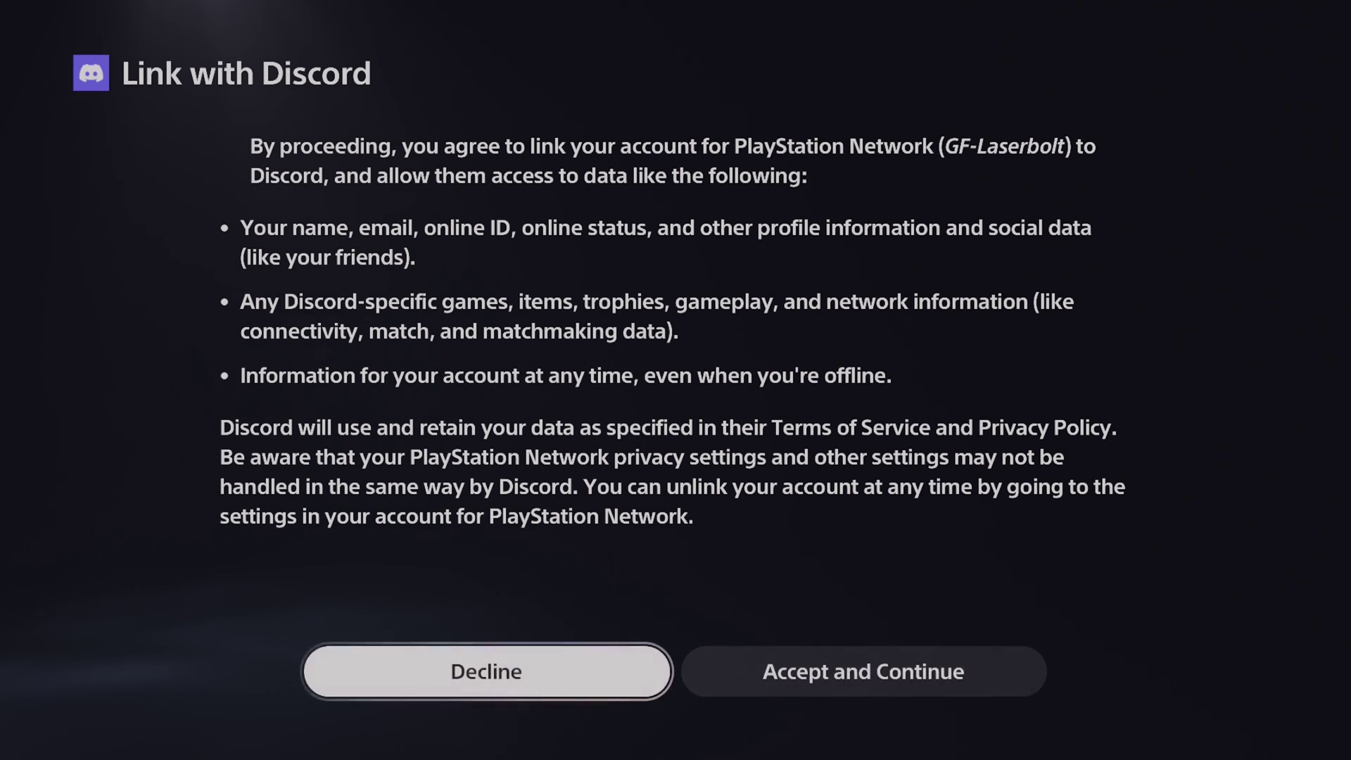
key("Right")
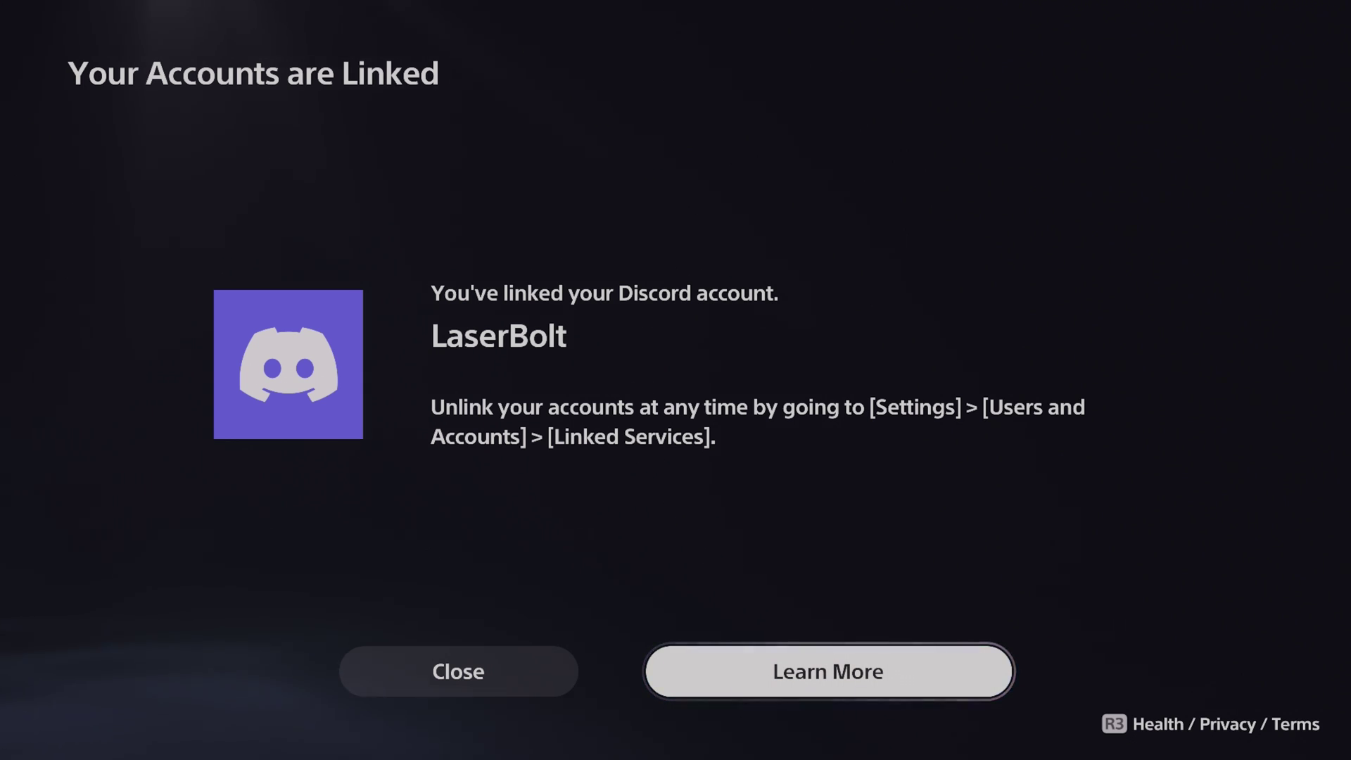
- Close the Your Accounts are Linked confirmation
key("Left")
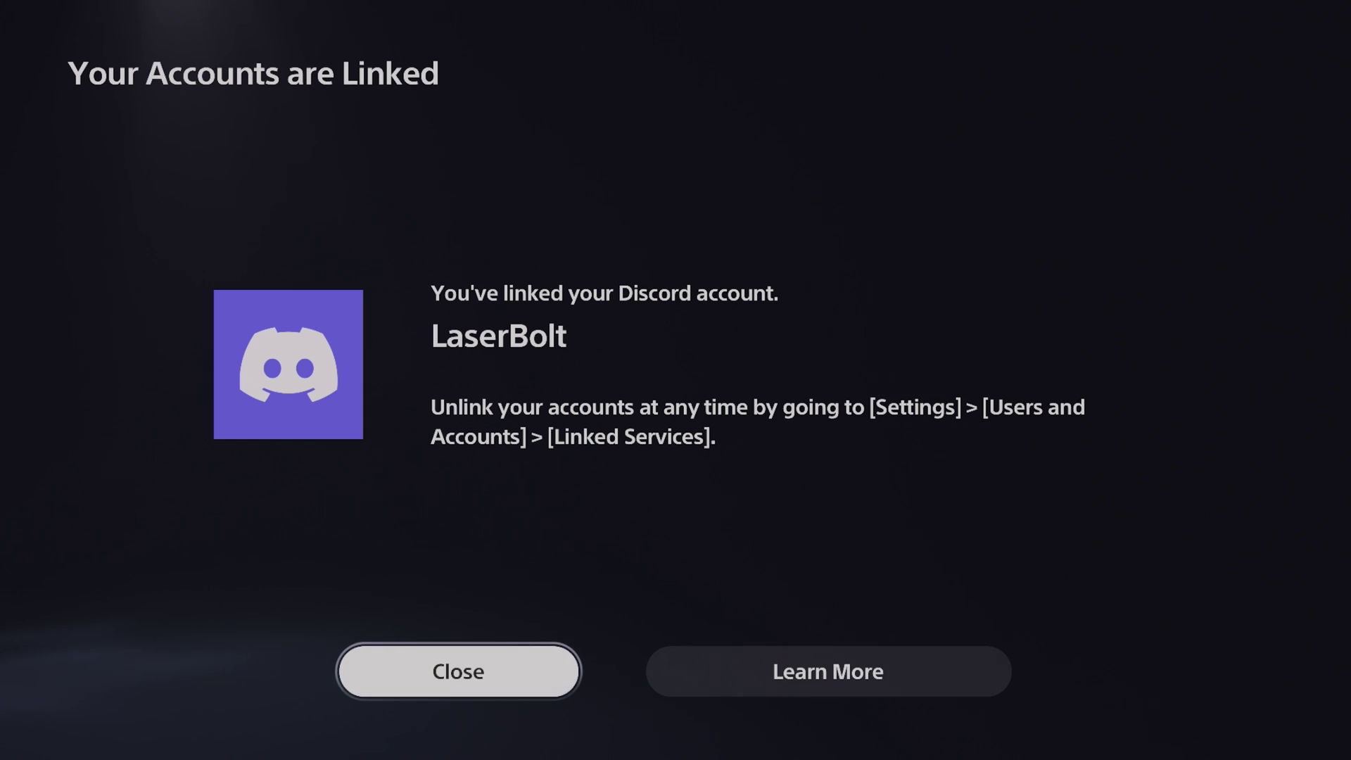
key("Right")
key("Left")
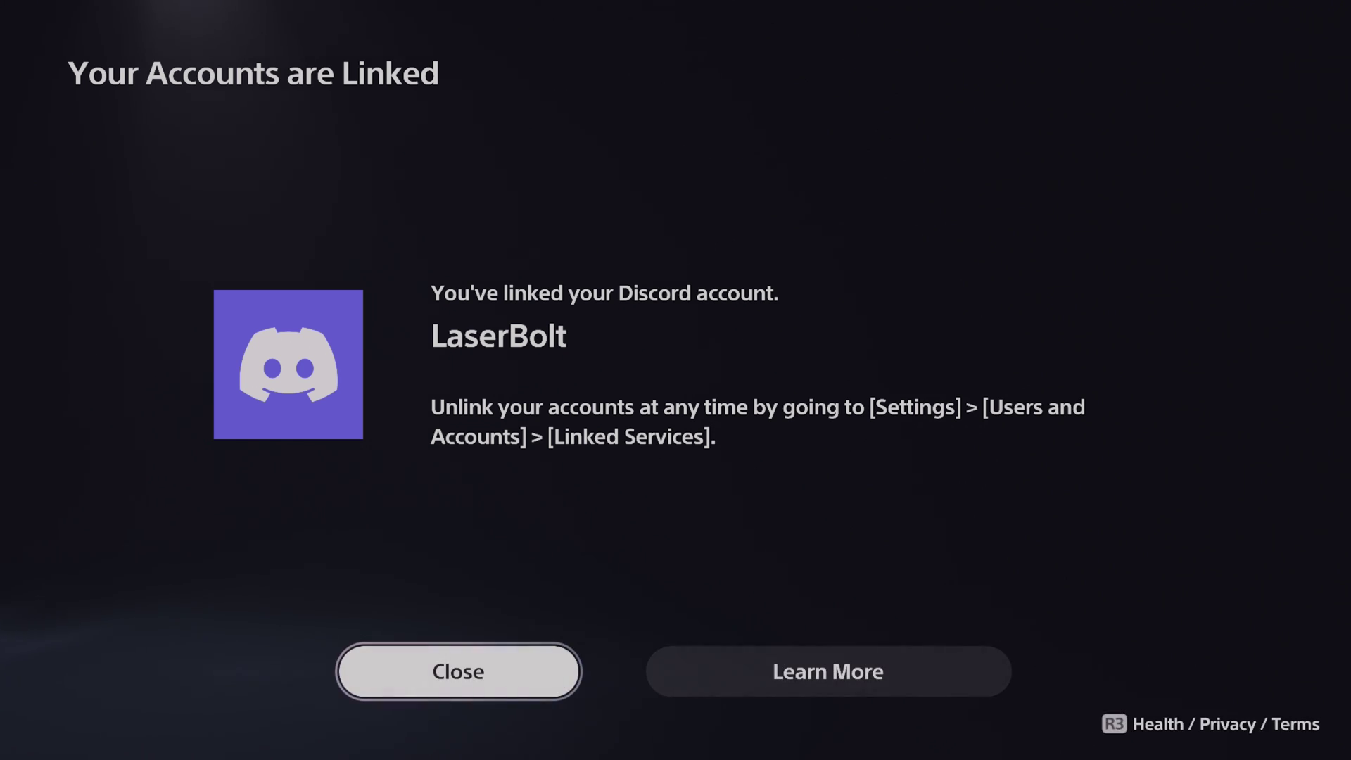
key("Return")
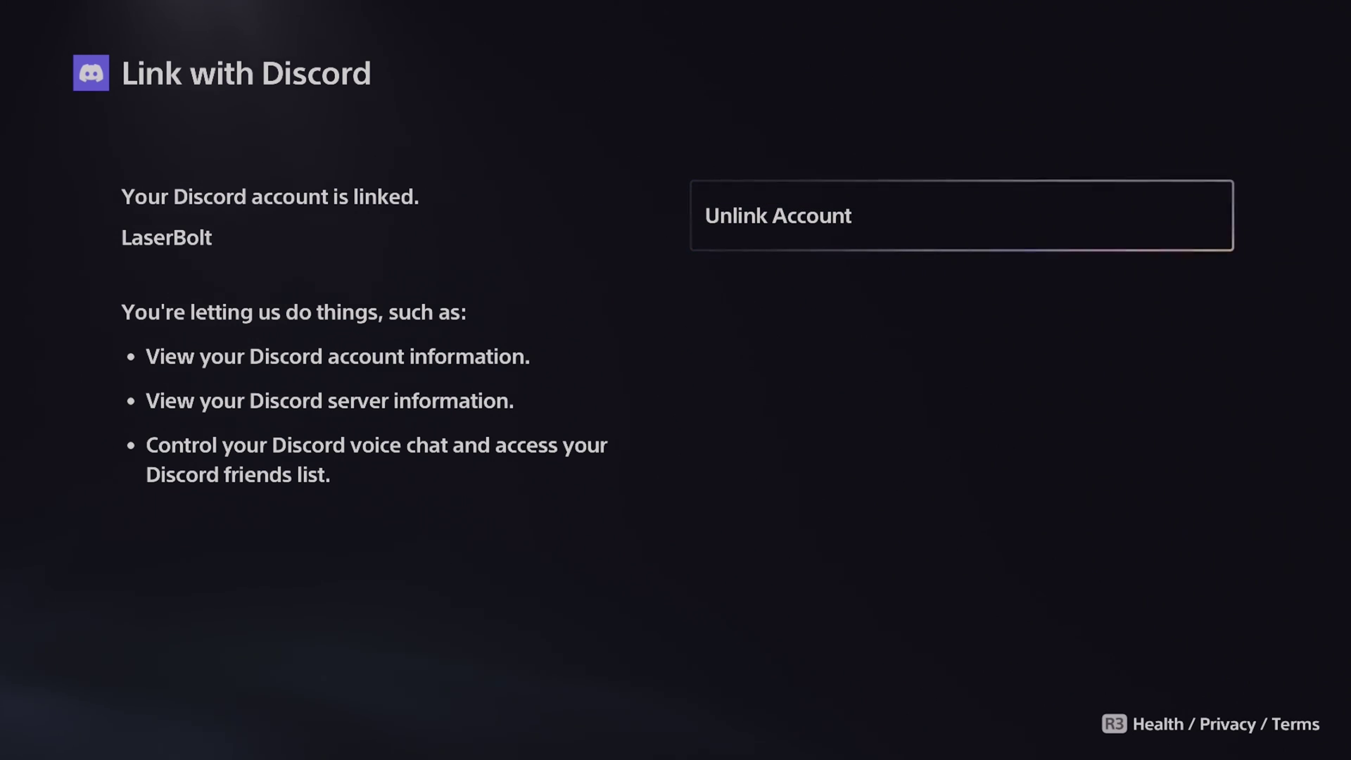
- Return to Linked Services and highlight Discord to confirm it shows Linked
key("Escape")
key("Up")
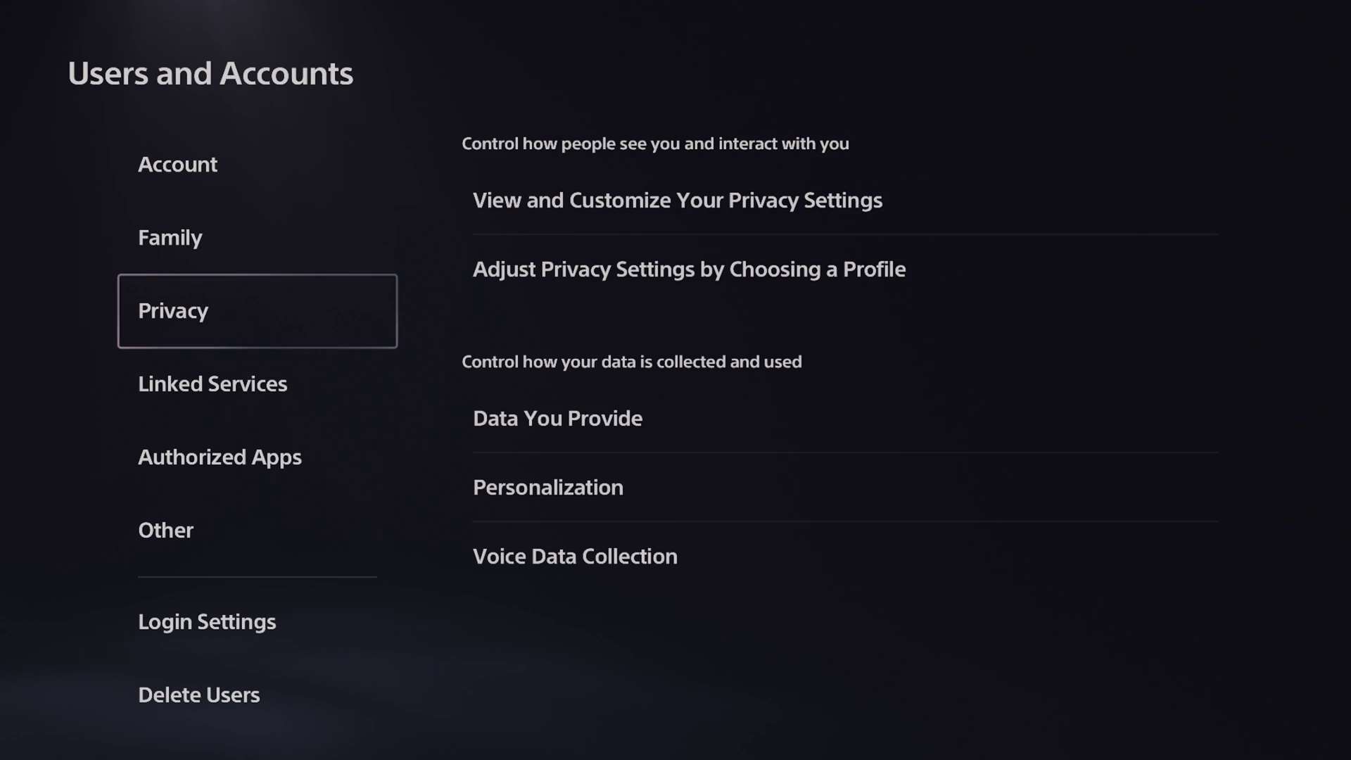
key("Down")
key("Return")
key("Down")
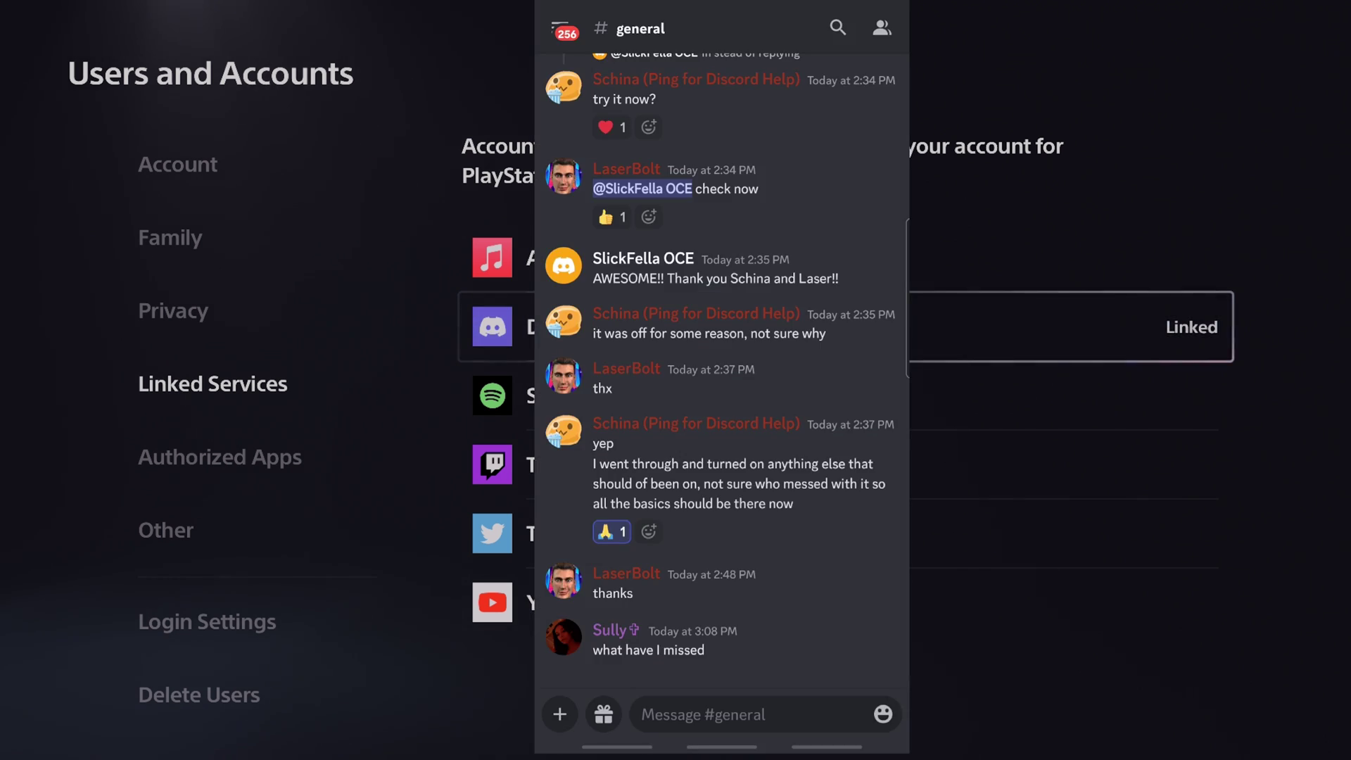
- Open the Stream - Voice 1 voice channel from the server's channel list
left_click(565, 29)
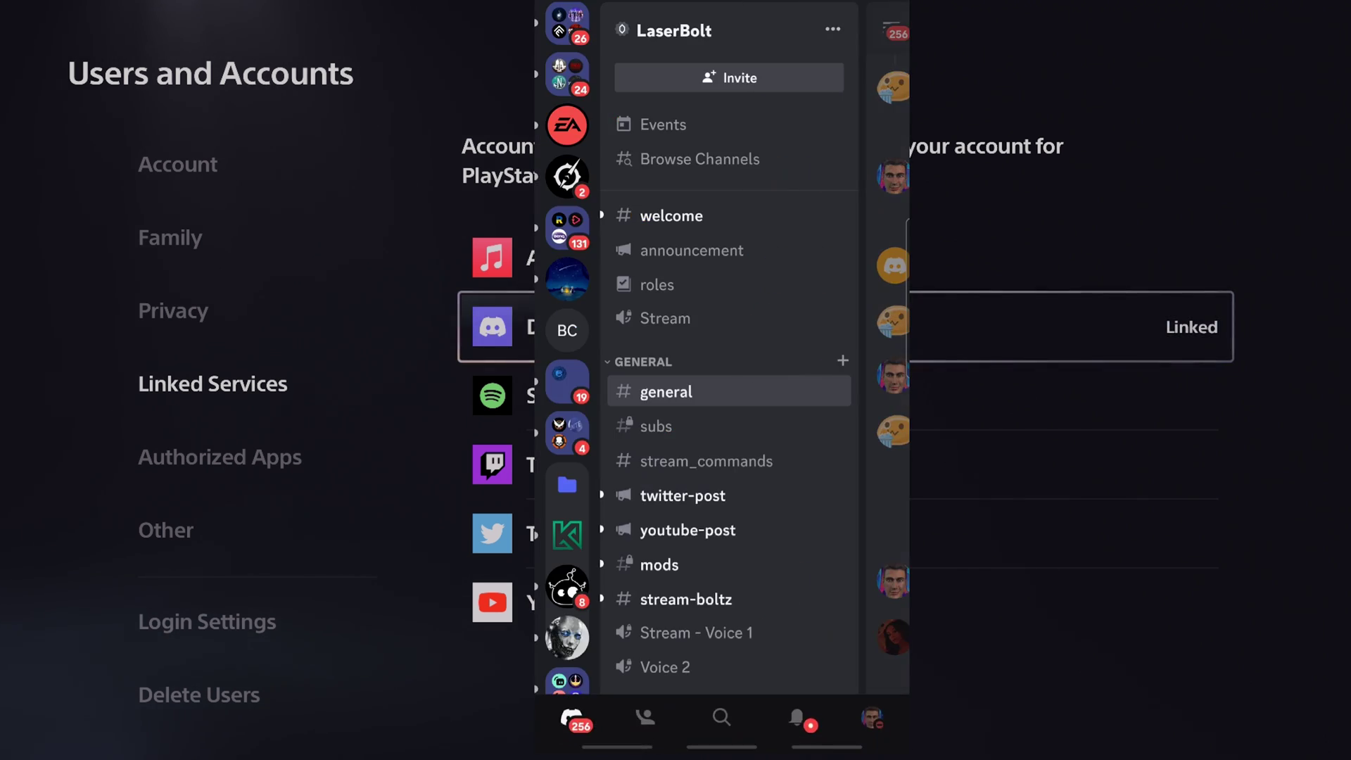
left_click(728, 392)
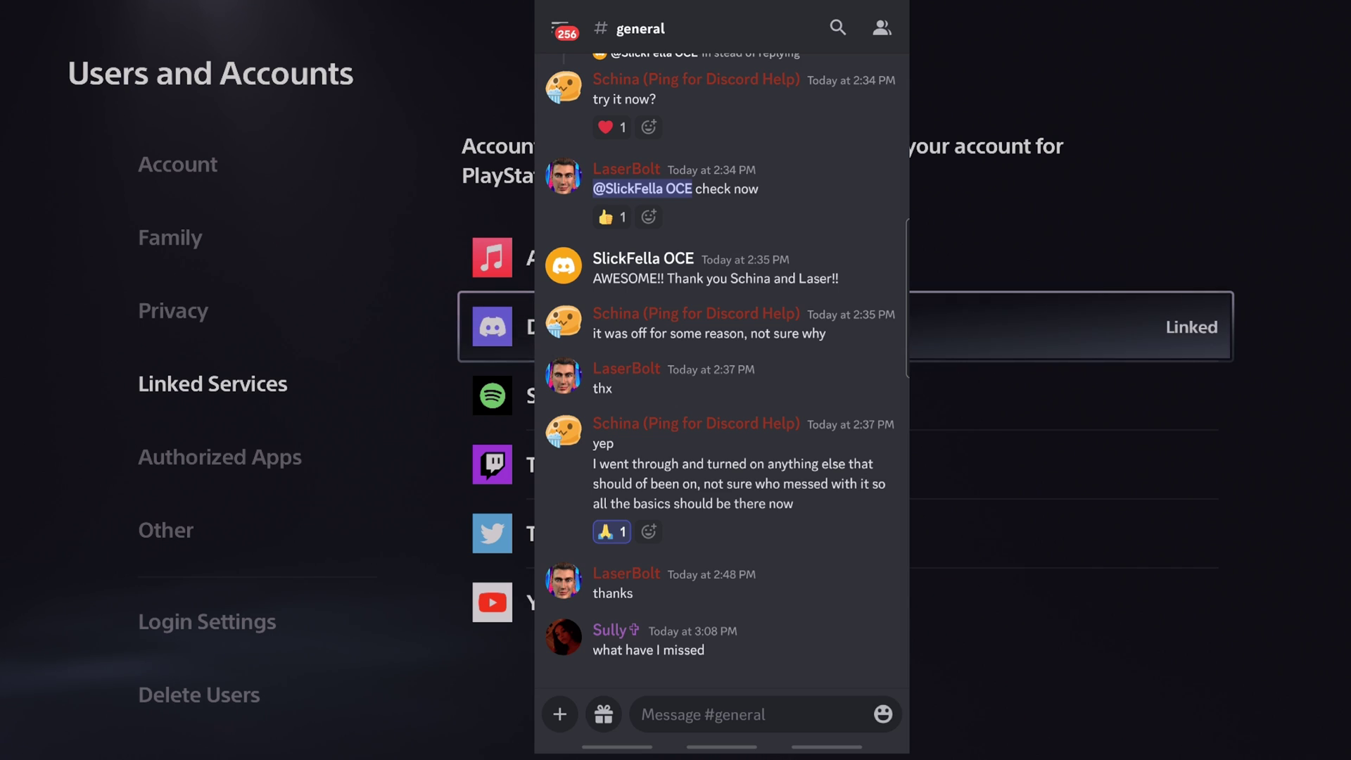
left_click(565, 28)
scroll(728, 423, "down", 5)
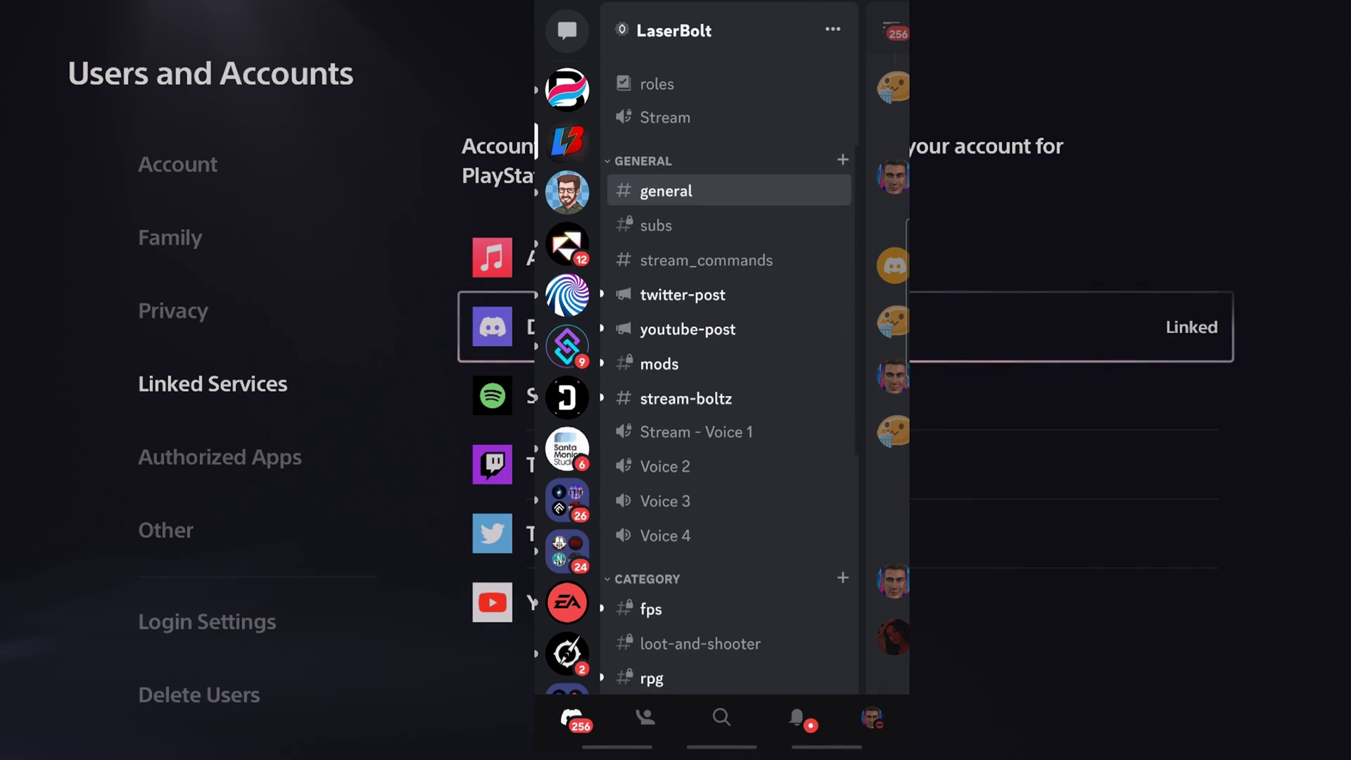
left_click(697, 432)
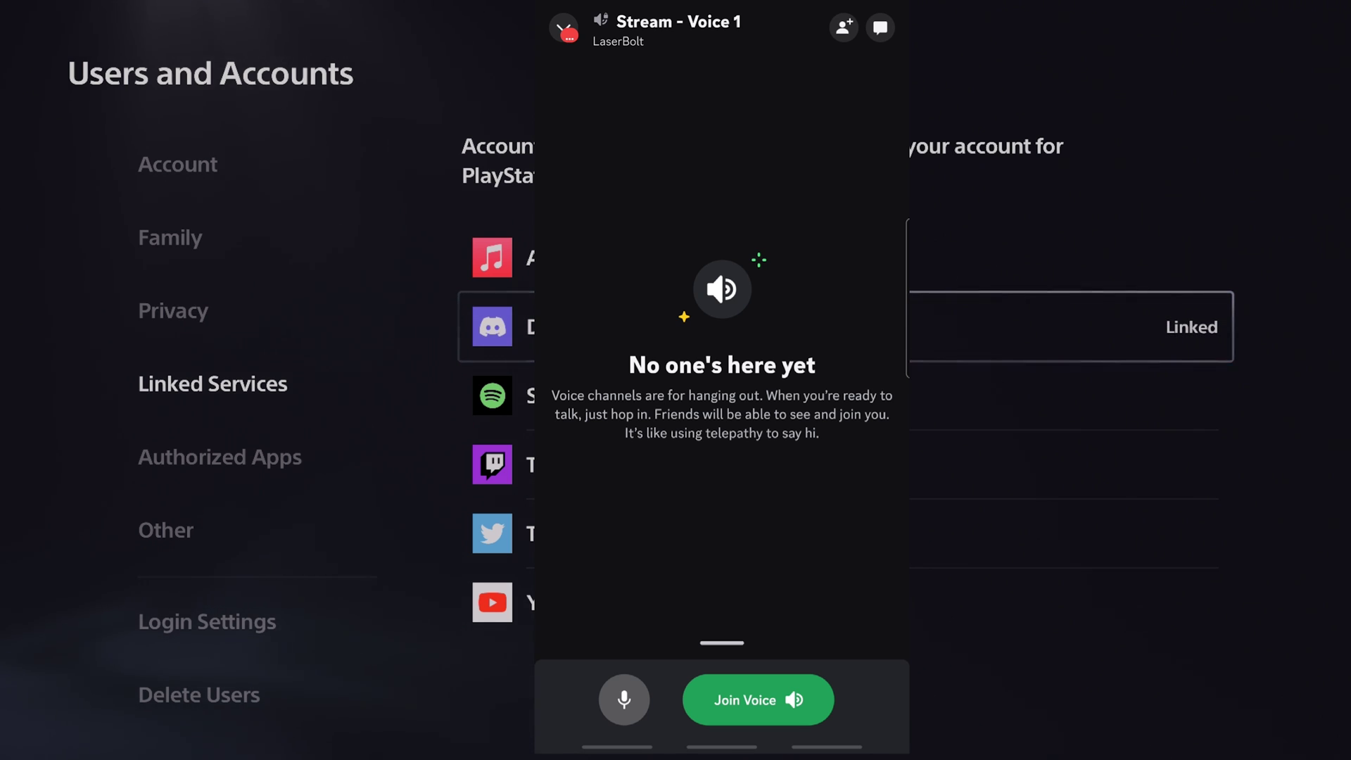
- Join the Stream - Voice 1 call and transfer it to PlayStation console PS5-963
left_click(759, 700)
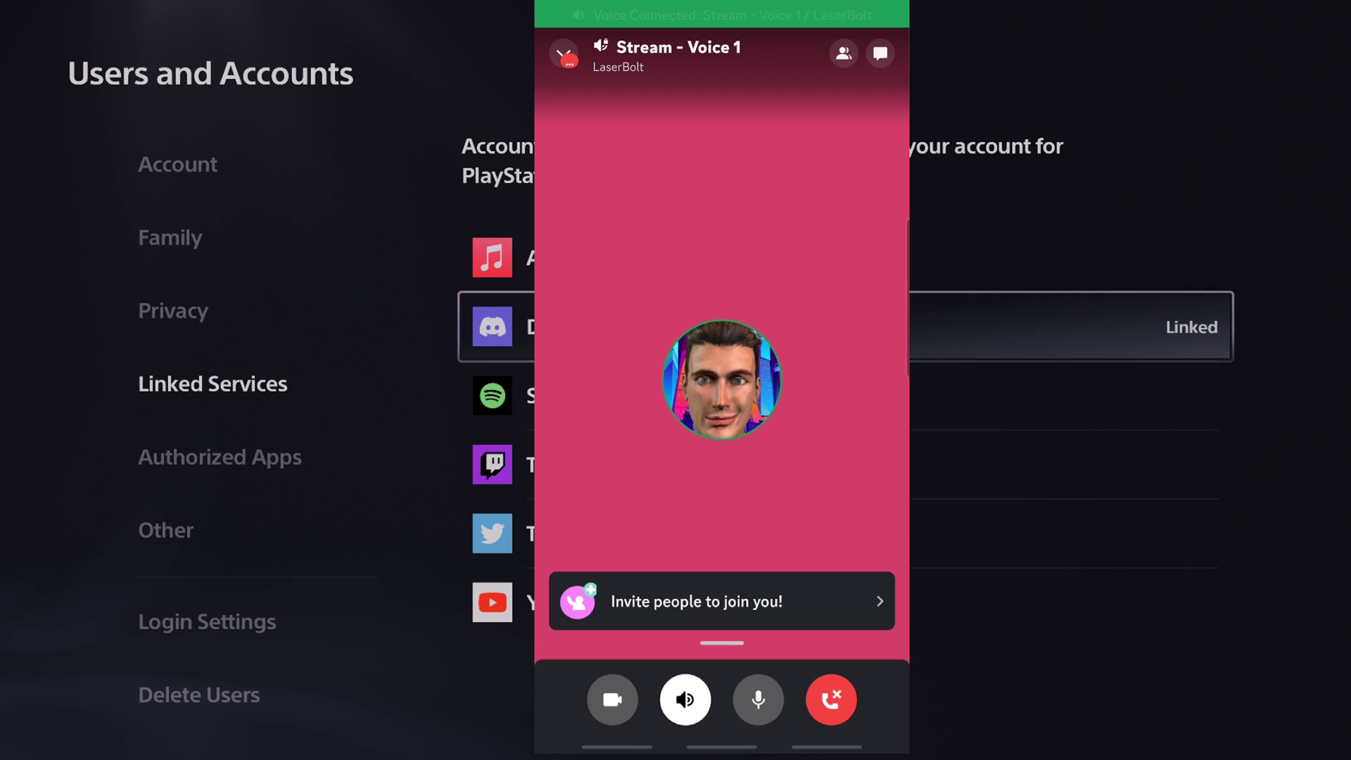
left_click_drag(721, 643, 721, 85)
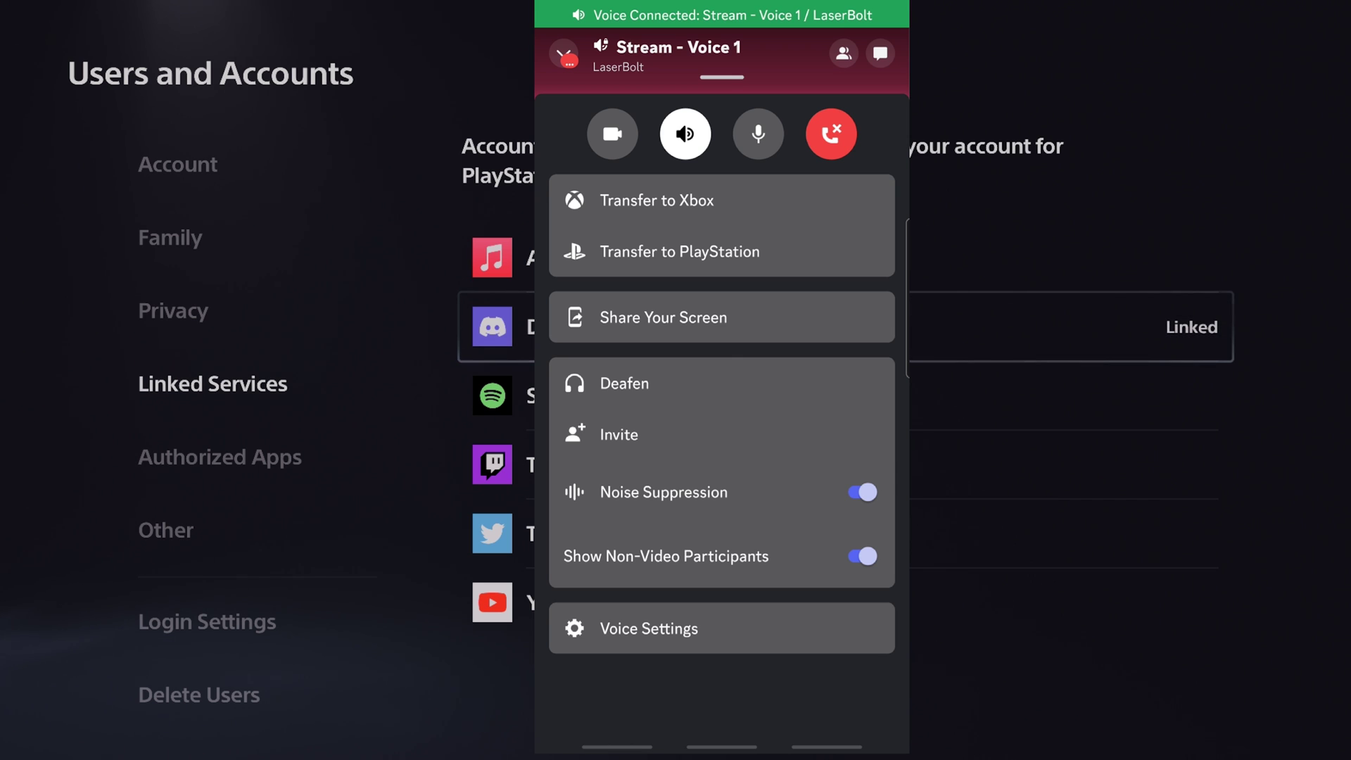
left_click(680, 252)
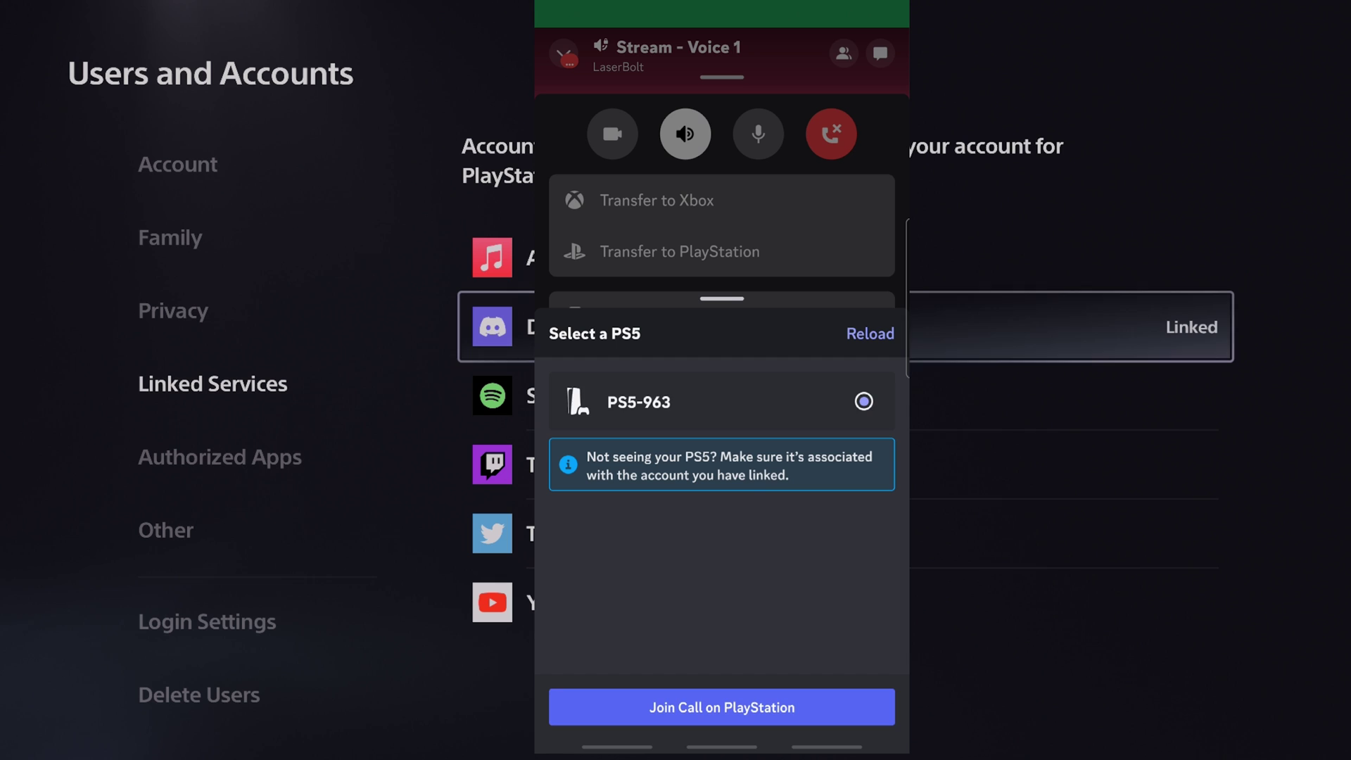
left_click(721, 707)
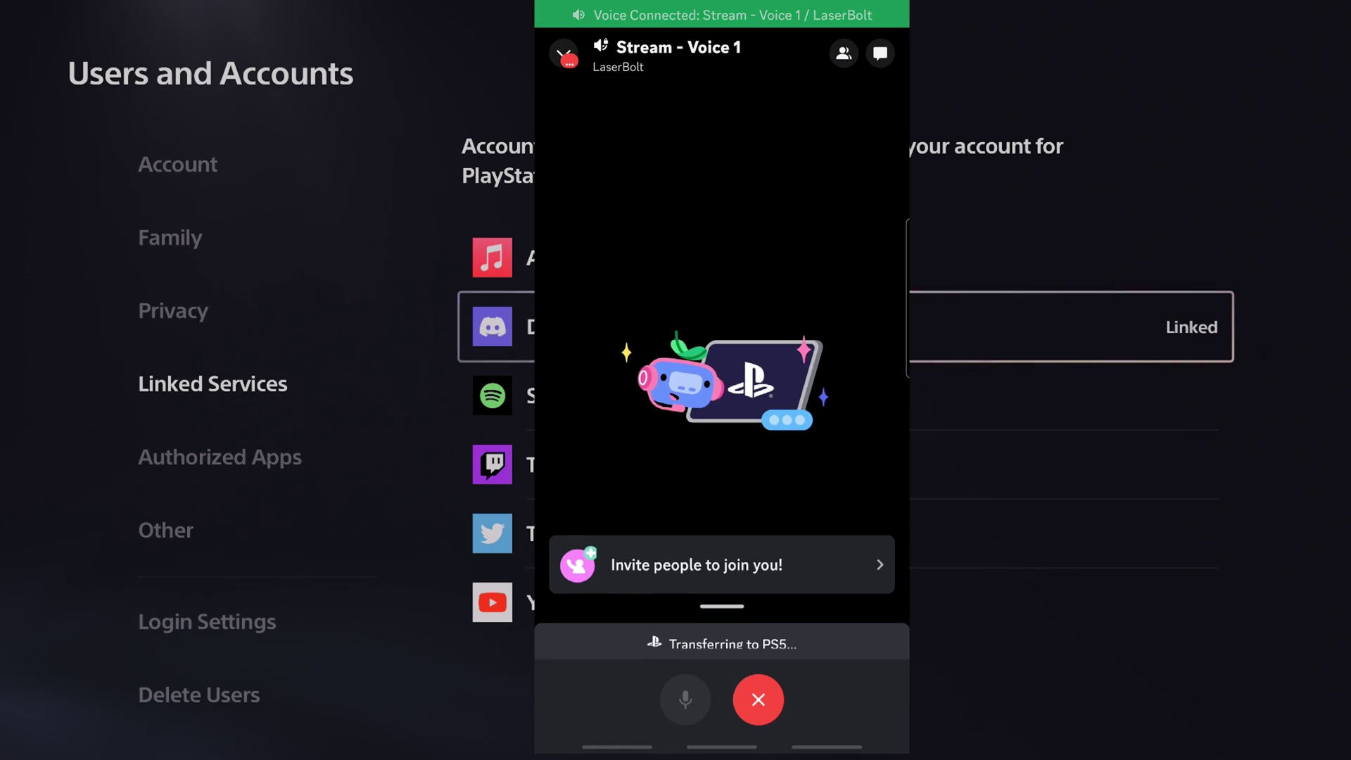